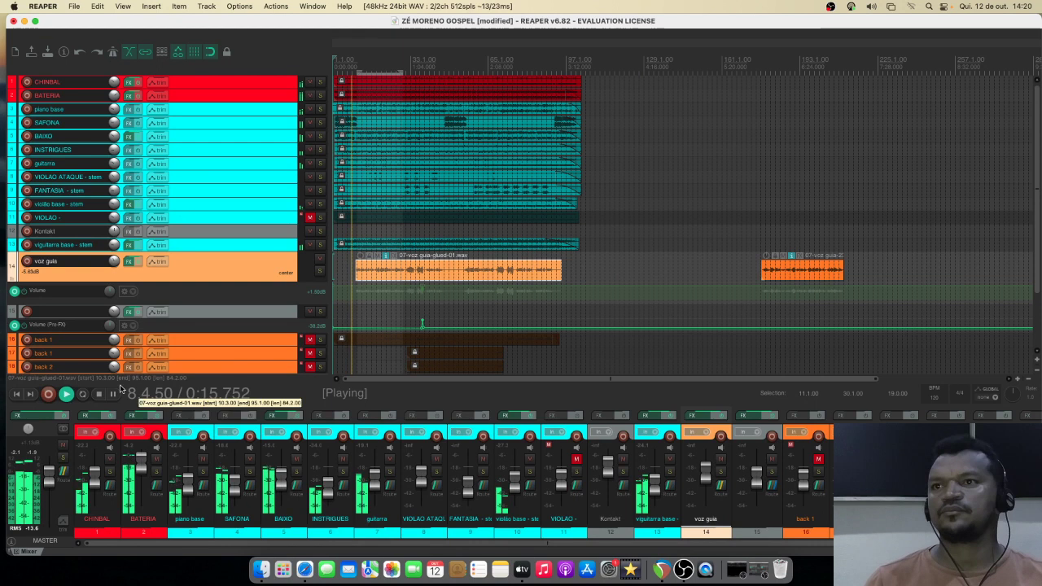
# Step: Restart playback from the song's beginning, and jump to bar 11 to hear the lead vocal with the band
pyautogui.click(99, 394)
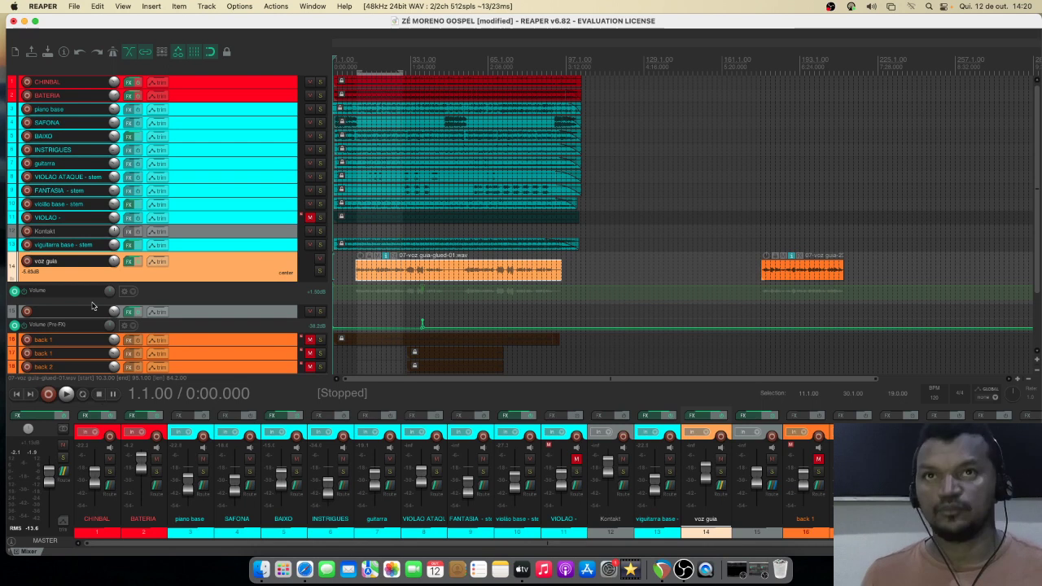
pyautogui.click(67, 394)
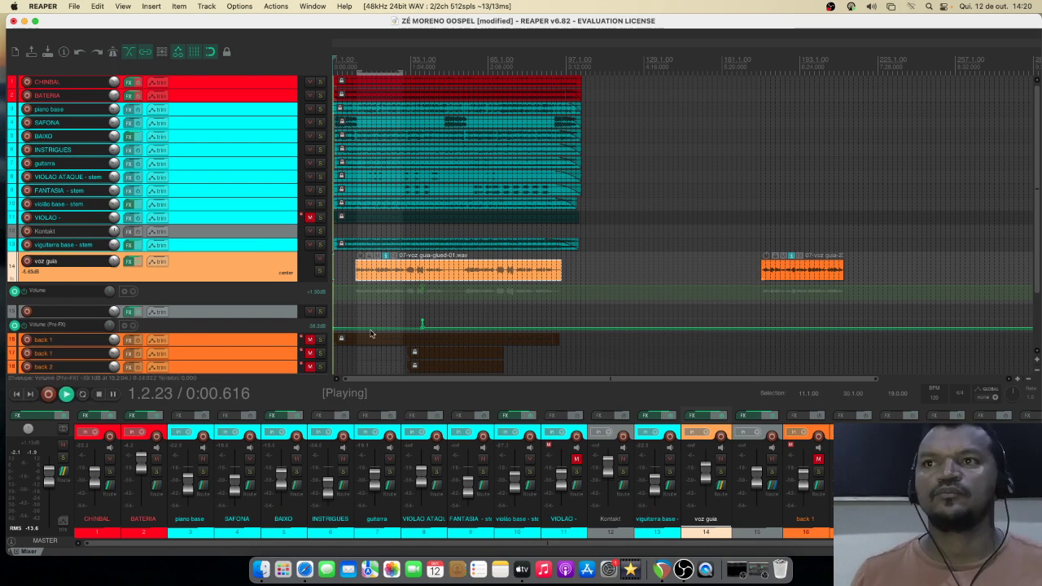
pyautogui.scroll(5, 410, 320)
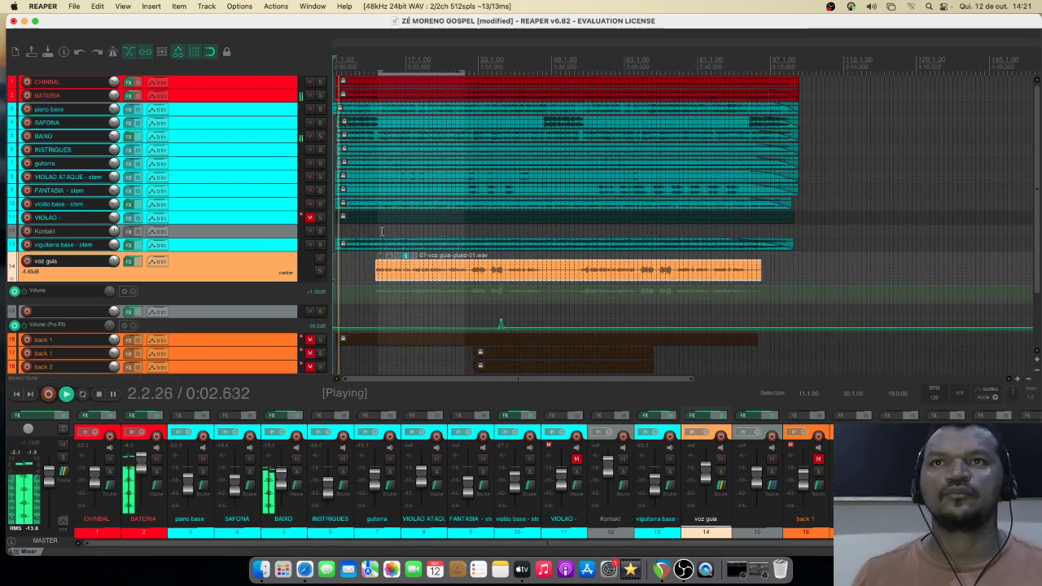
pyautogui.click(381, 231)
pyautogui.scroll(5, 444, 300)
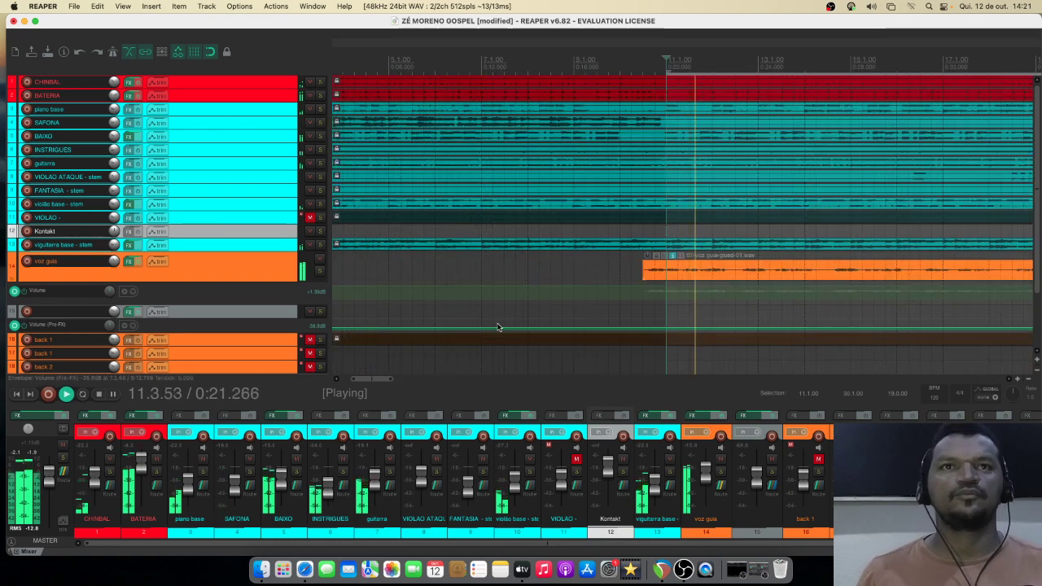
pyautogui.scroll(-3, 407, 330)
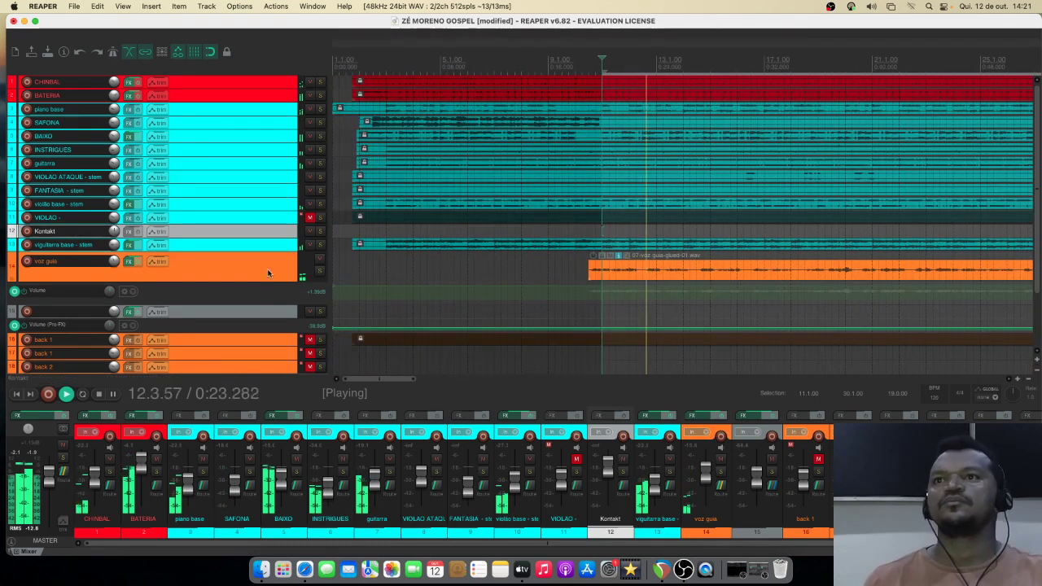
# Step: Solo the voz guia track while setting its ReaVerb length to 790 ms and room size to 83, and return to the full mix
pyautogui.click(319, 270)
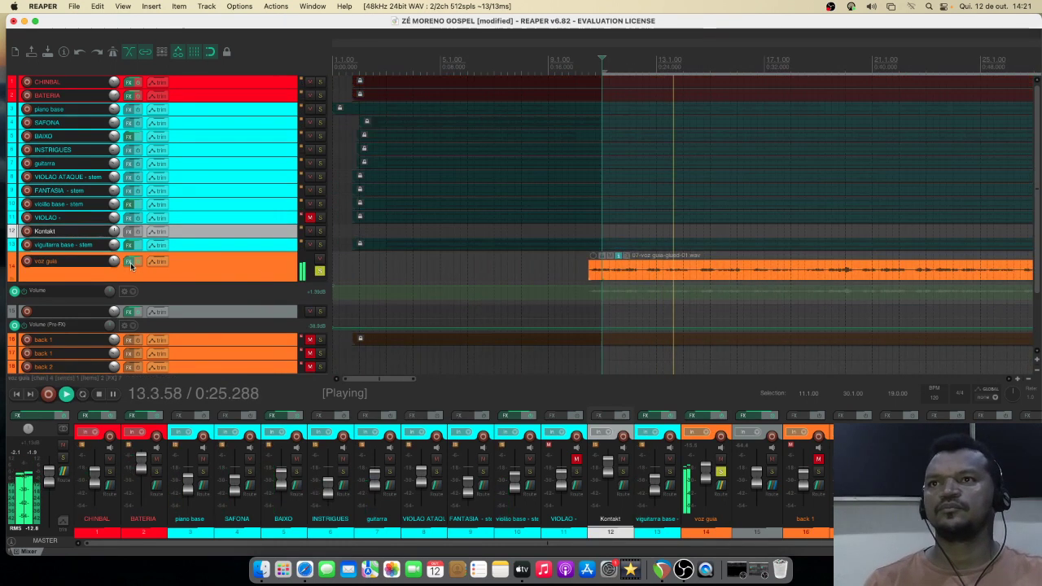
pyautogui.click(130, 262)
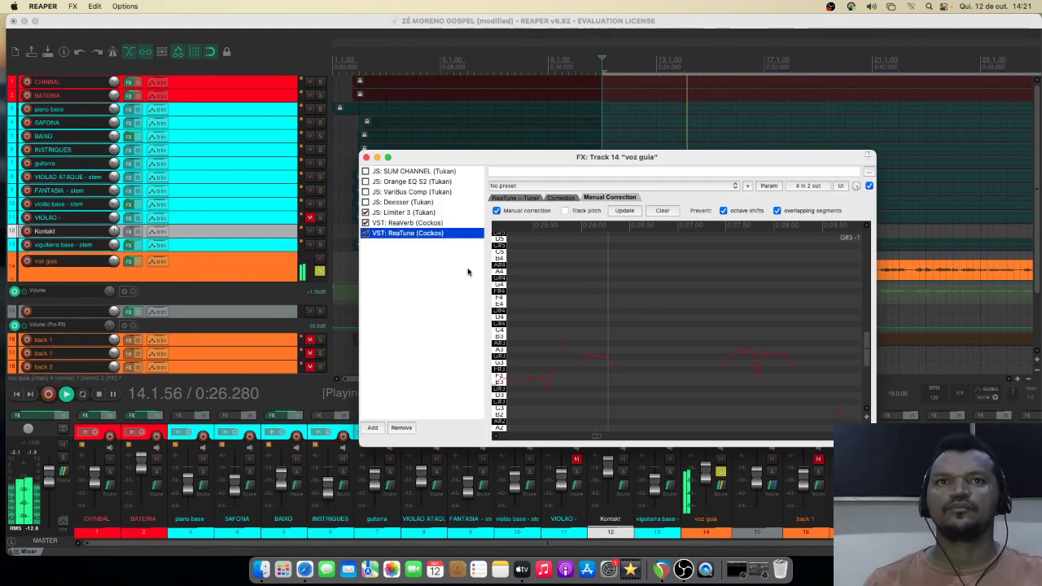
pyautogui.click(399, 223)
pyautogui.moveTo(740, 372); pyautogui.dragTo(731, 368)
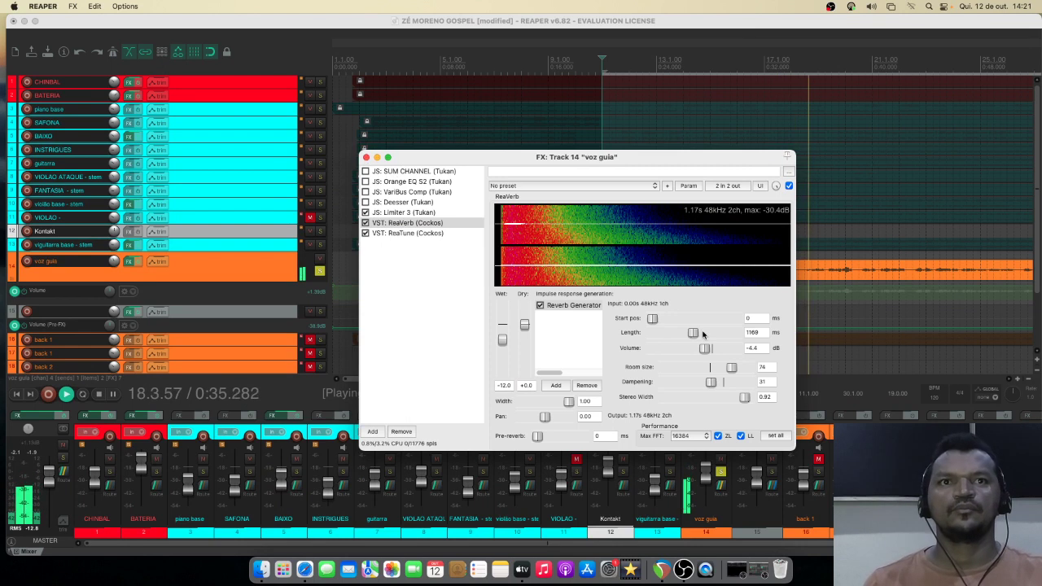
pyautogui.moveTo(692, 333)
pyautogui.mouseDown()
pyautogui.moveTo(703, 336)
pyautogui.moveTo(688, 334)
pyautogui.mouseUp()
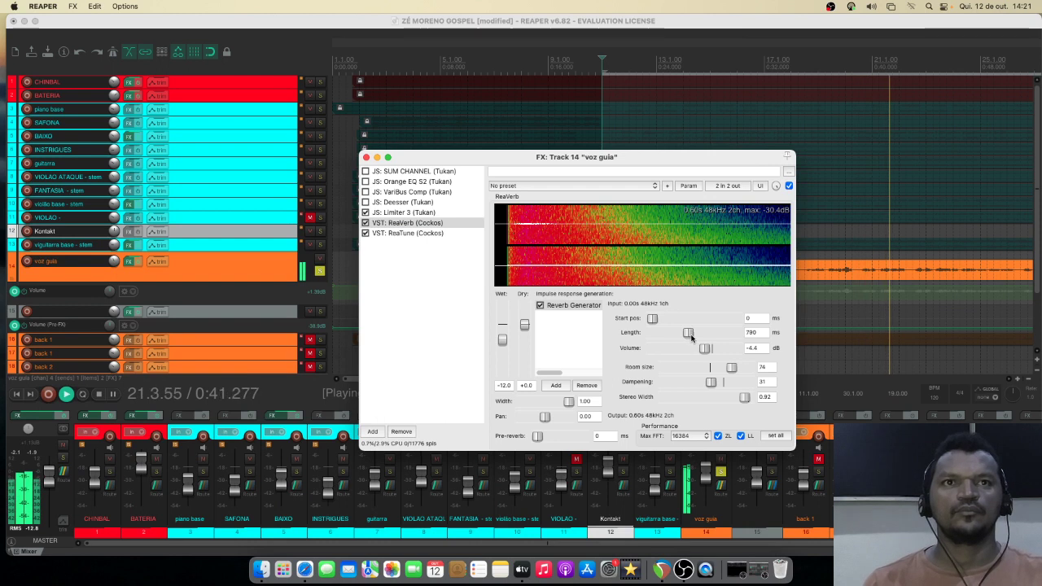
pyautogui.moveTo(727, 370); pyautogui.dragTo(739, 371)
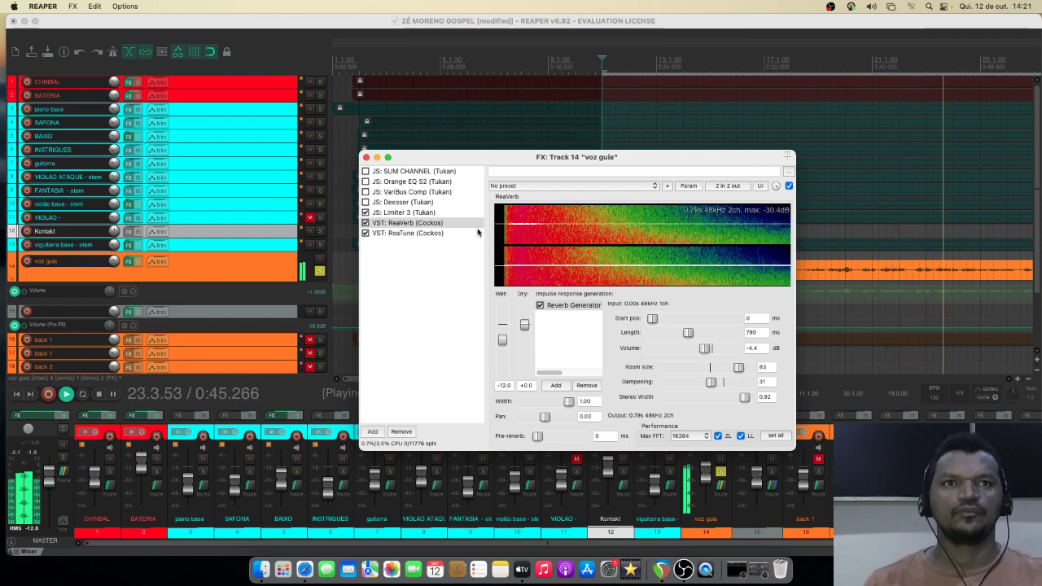
pyautogui.click(366, 157)
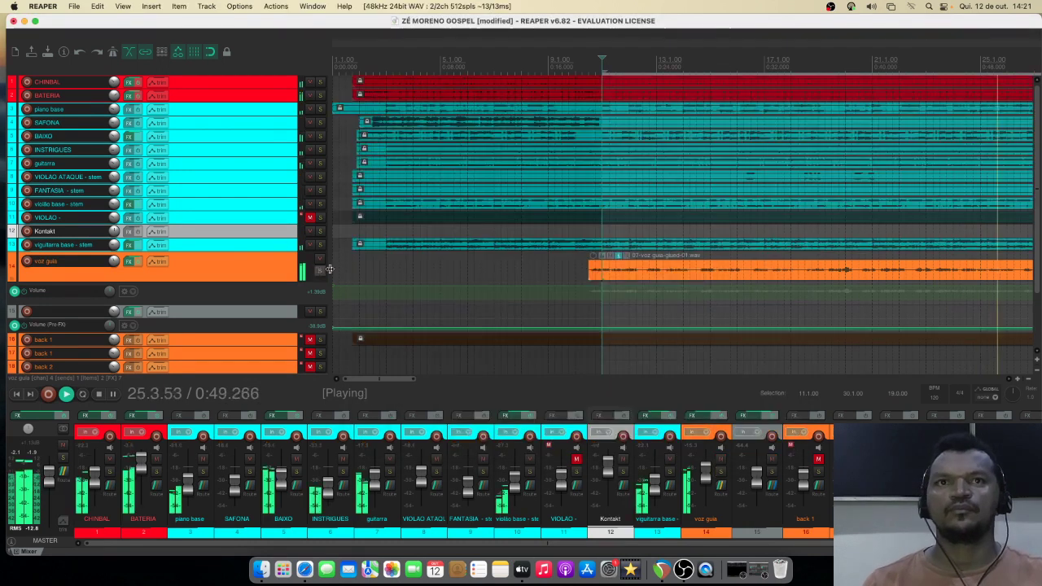
# Step: Audition the CHINBAL and BATERIA tracks by soloing each one against the full mix
pyautogui.scroll(-2, 502, 283)
pyautogui.scroll(-3, 503, 283)
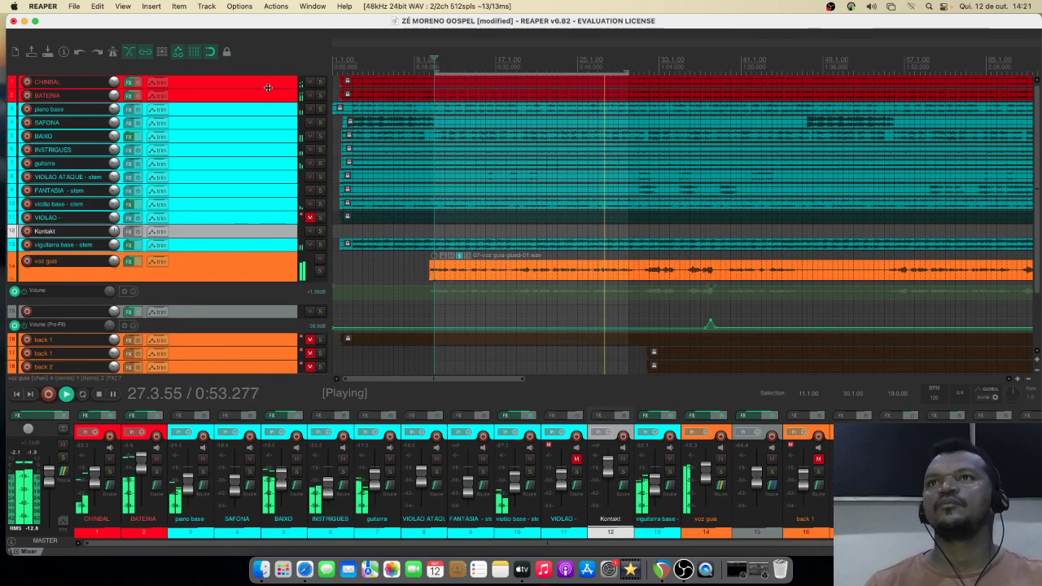
pyautogui.click(321, 95)
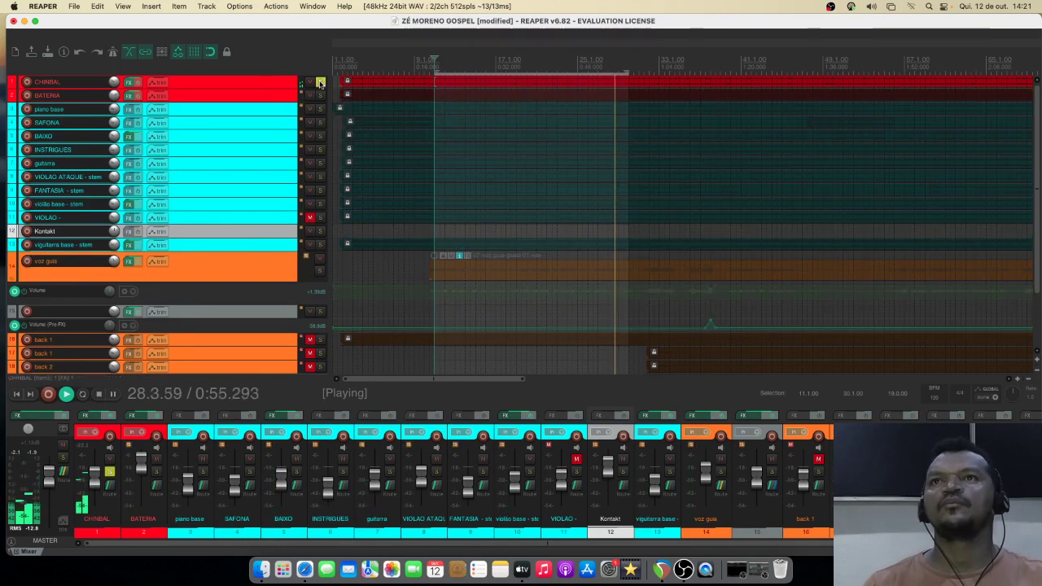
pyautogui.click(321, 95)
pyautogui.click(321, 95)
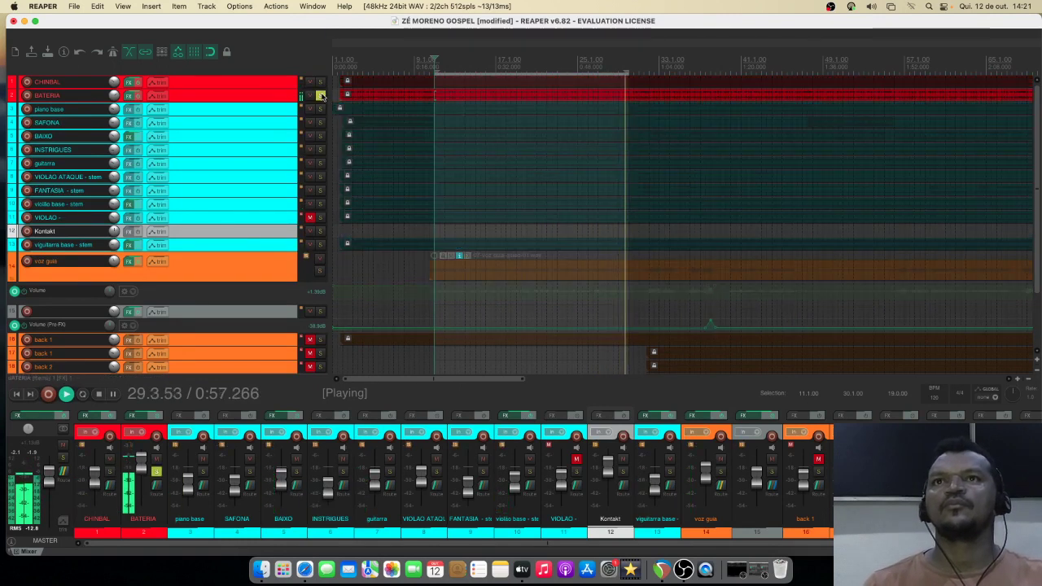
pyautogui.click(321, 95)
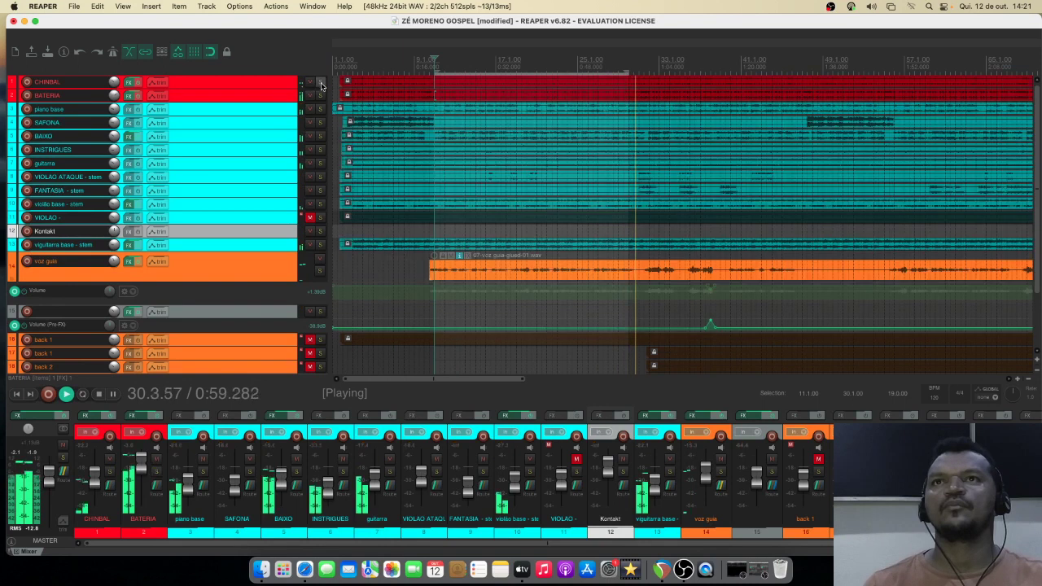
# Step: Compare the mix with and without the CHINBAL track, and leave that track muted and unsoloed
pyautogui.click(320, 82)
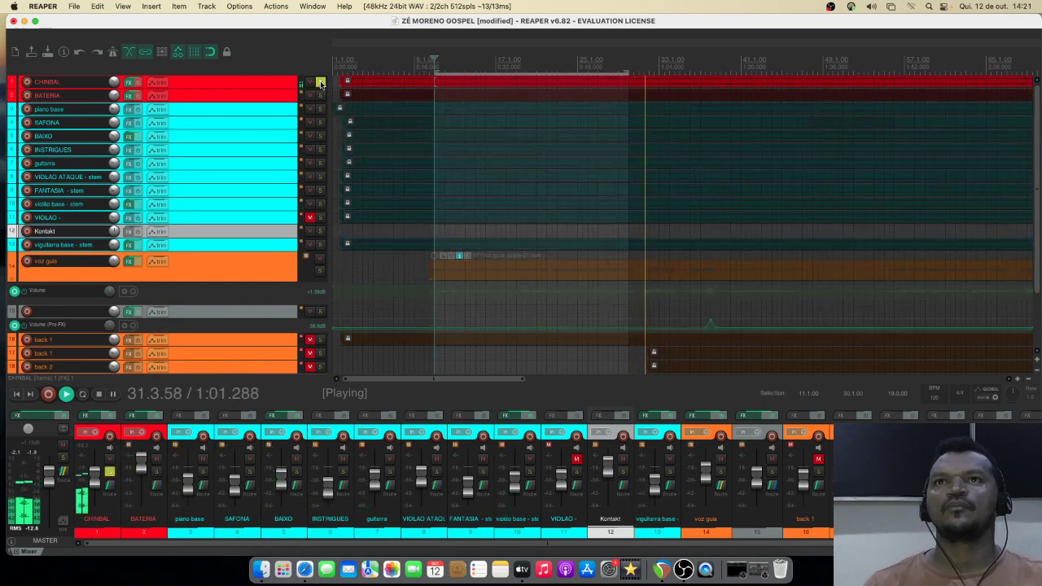
pyautogui.click(310, 82)
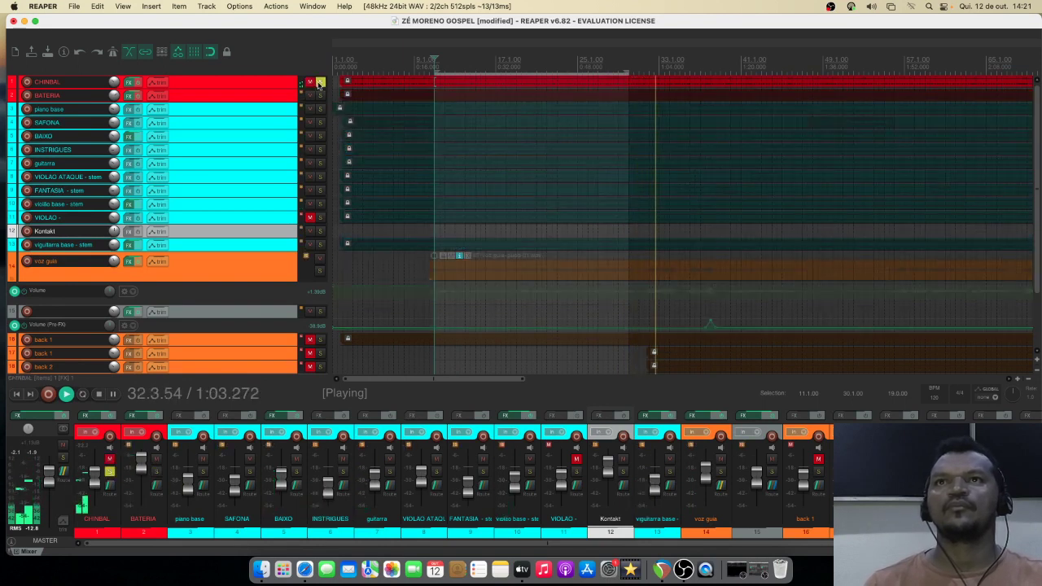
pyautogui.click(320, 82)
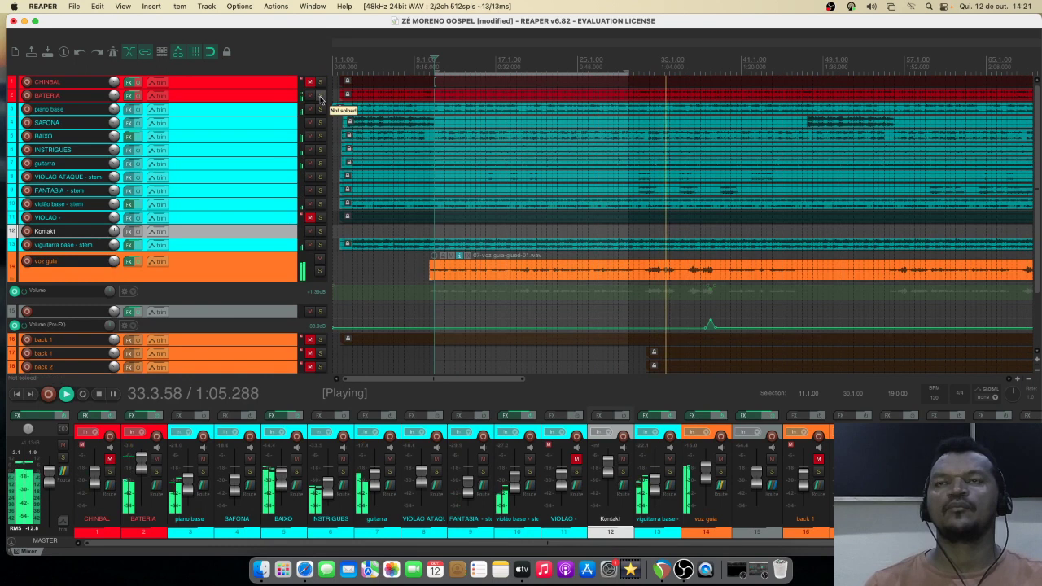
pyautogui.click(310, 83)
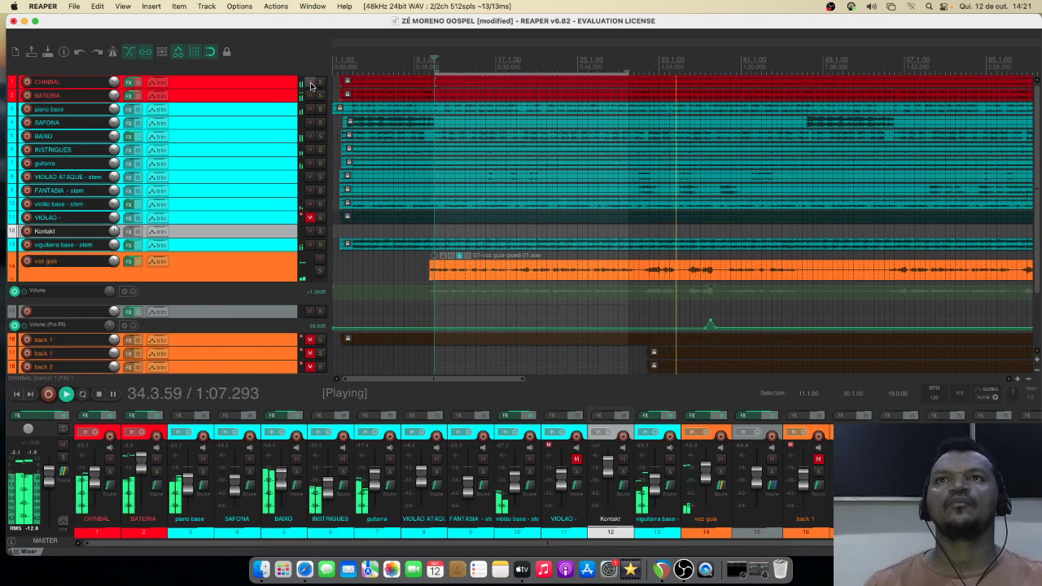
pyautogui.click(310, 83)
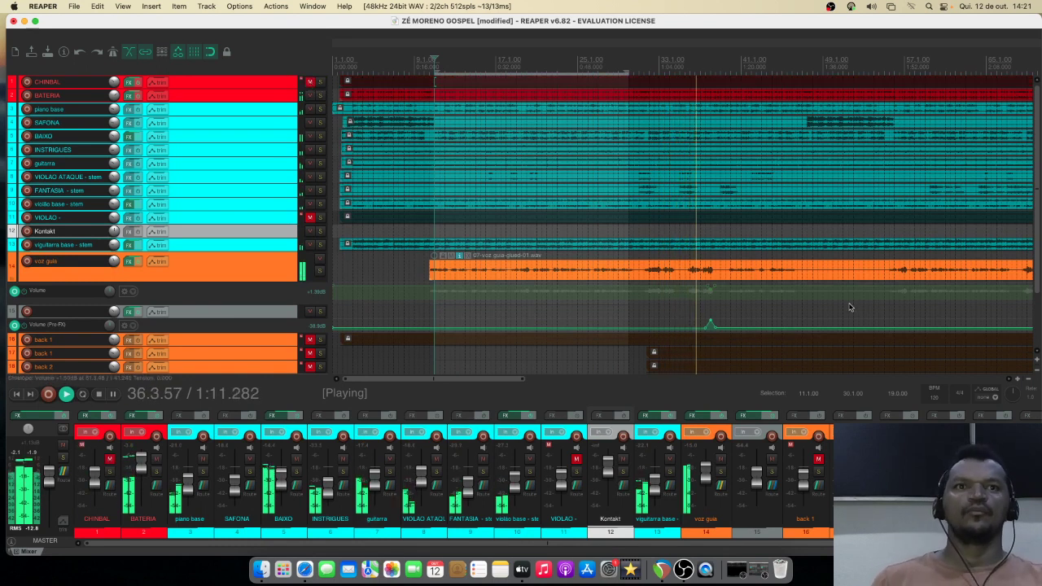
# Step: Replay the song from bar 30 and unmute all six backing vocal tracks, from back 1 to back 5
pyautogui.scroll(-3, 847, 325)
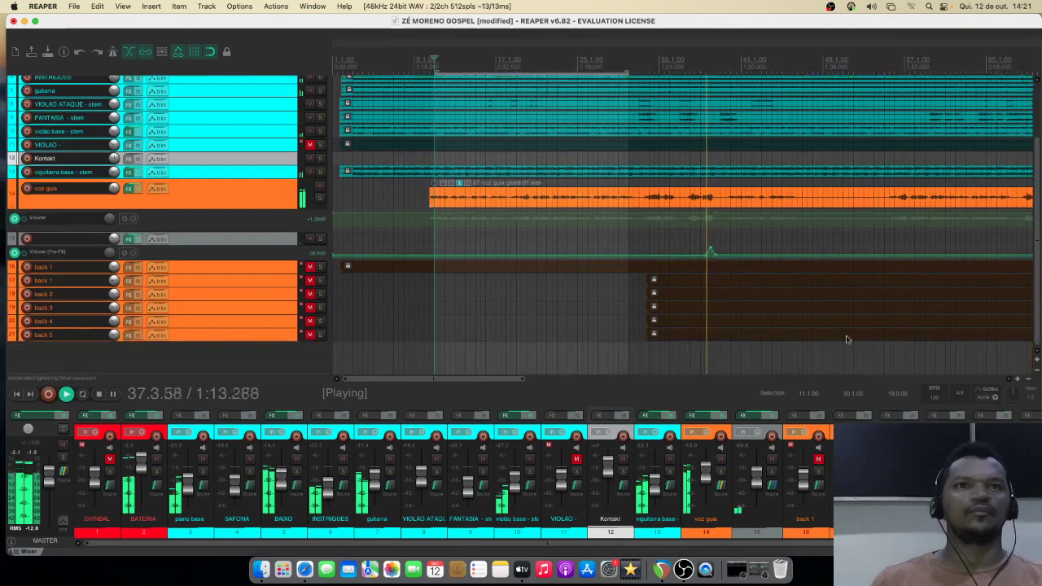
pyautogui.press('space')
pyautogui.press('space')
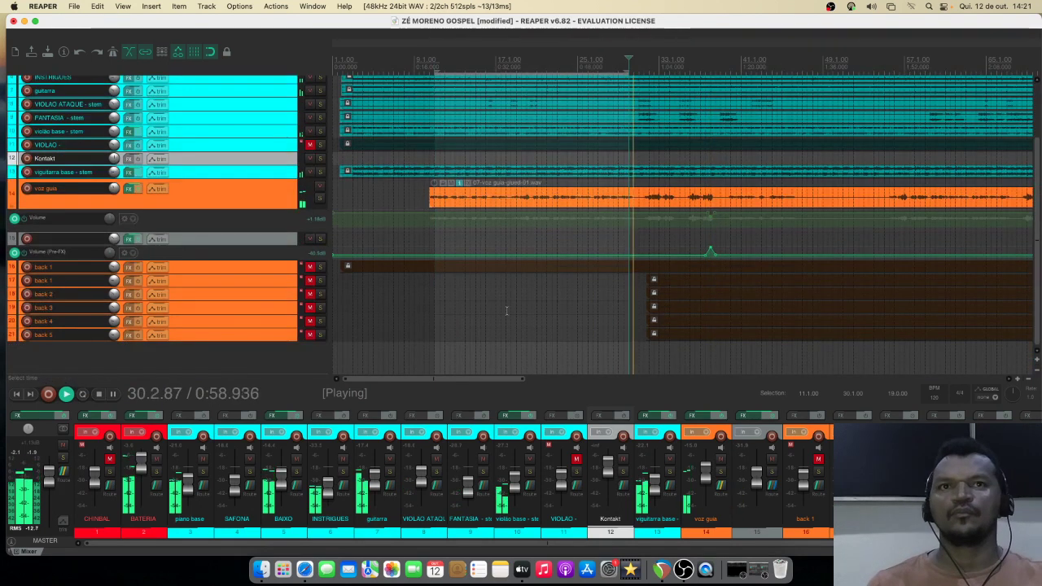
pyautogui.click(309, 267)
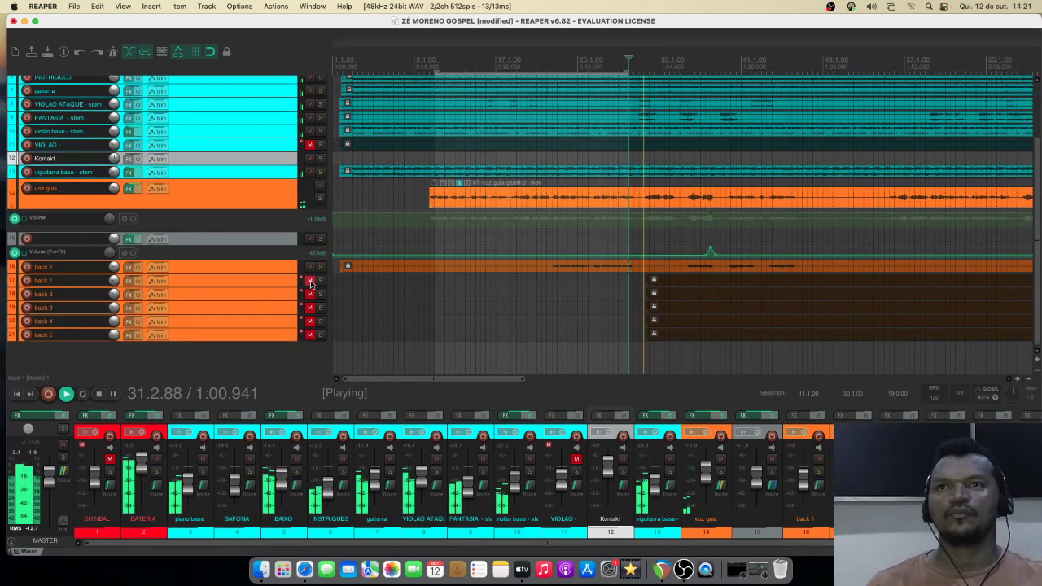
pyautogui.click(309, 281)
pyautogui.click(310, 294)
pyautogui.click(309, 308)
pyautogui.click(310, 321)
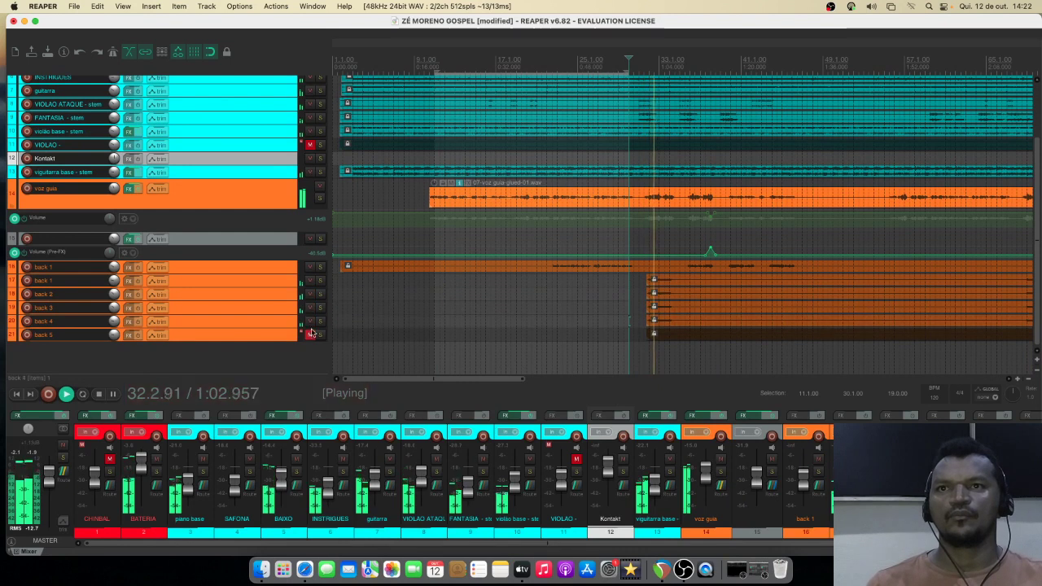
pyautogui.click(310, 335)
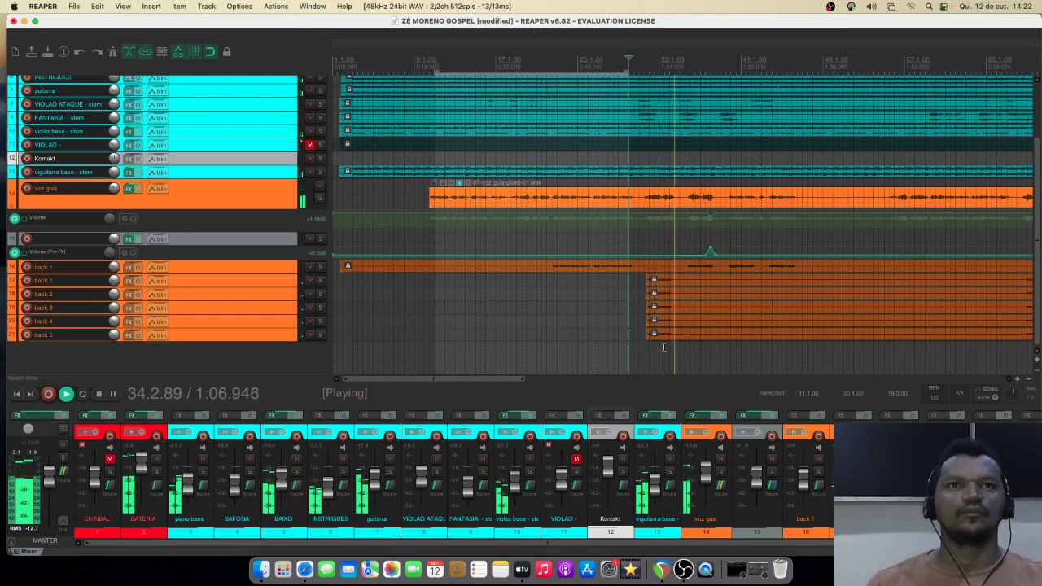
# Step: Listen to the mix with the backing vocals across the arrangement, and replay the song from its start
pyautogui.scroll(4, 669, 342)
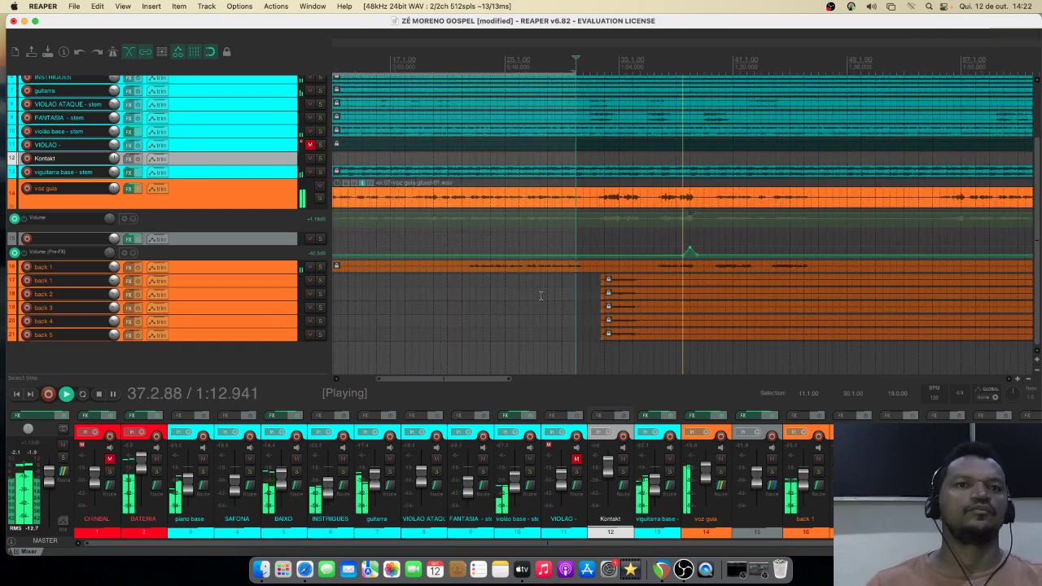
pyautogui.scroll(-3, 540, 296)
pyautogui.scroll(-3, 539, 295)
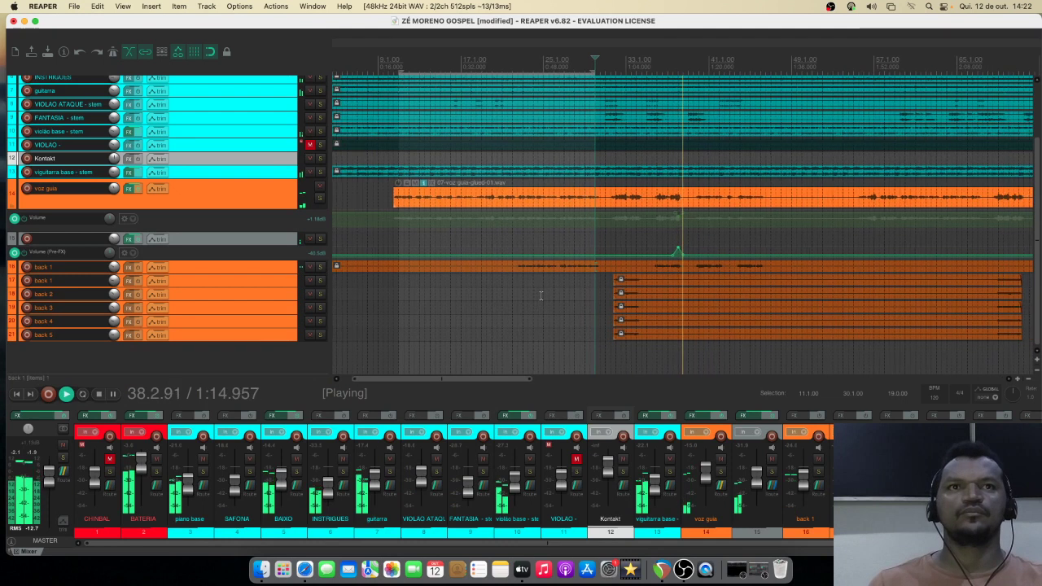
pyautogui.scroll(-1, 539, 296)
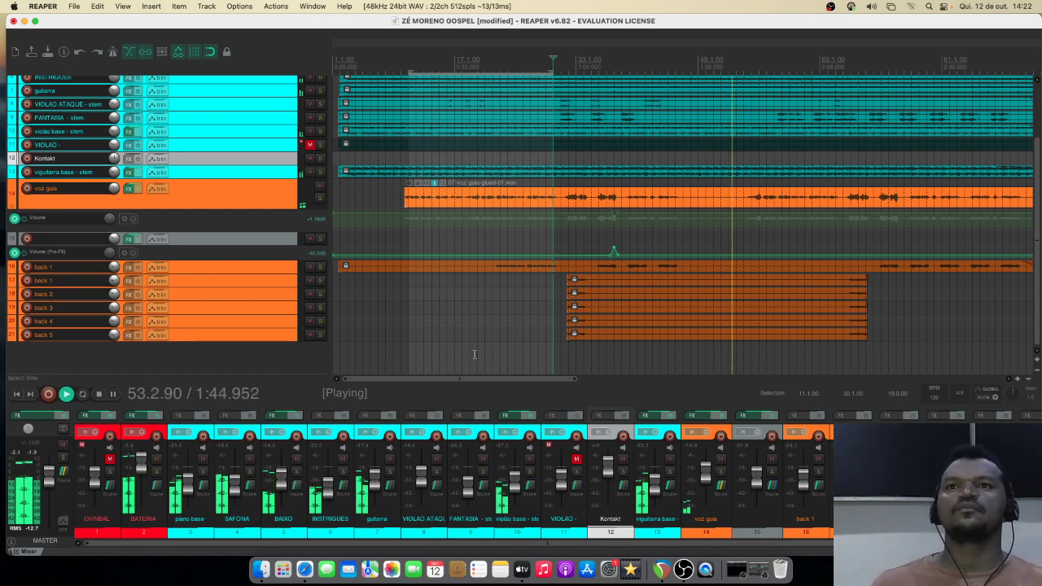
pyautogui.scroll(-4, 489, 350)
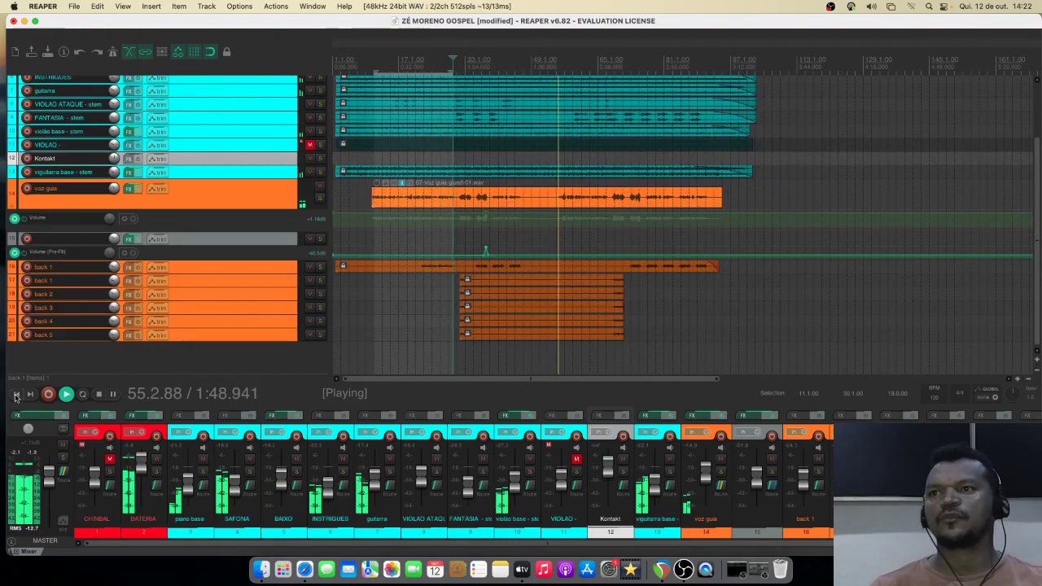
pyautogui.press('Home')
pyautogui.scroll(6, 443, 297)
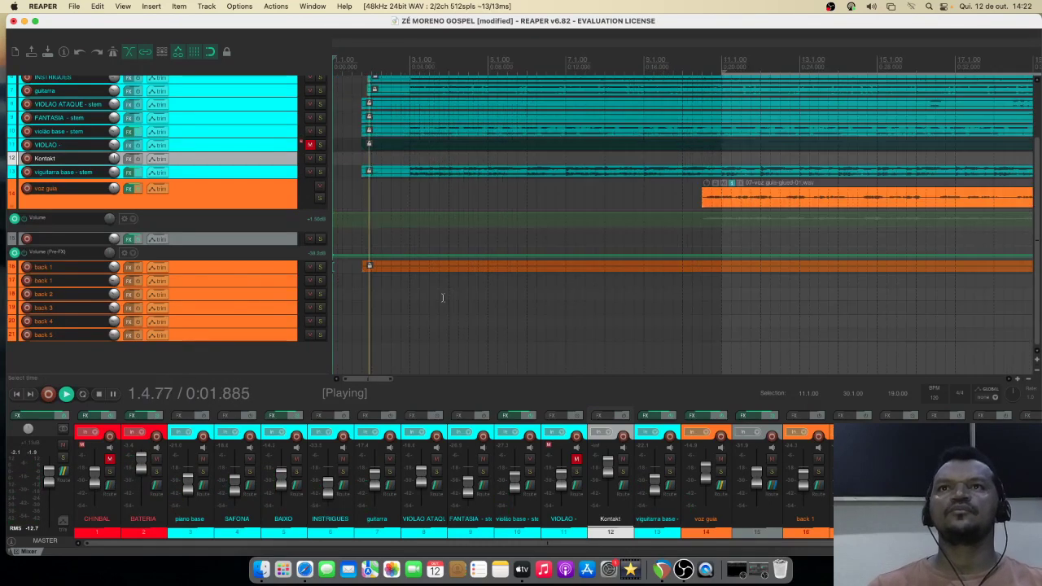
pyautogui.scroll(-7, 443, 297)
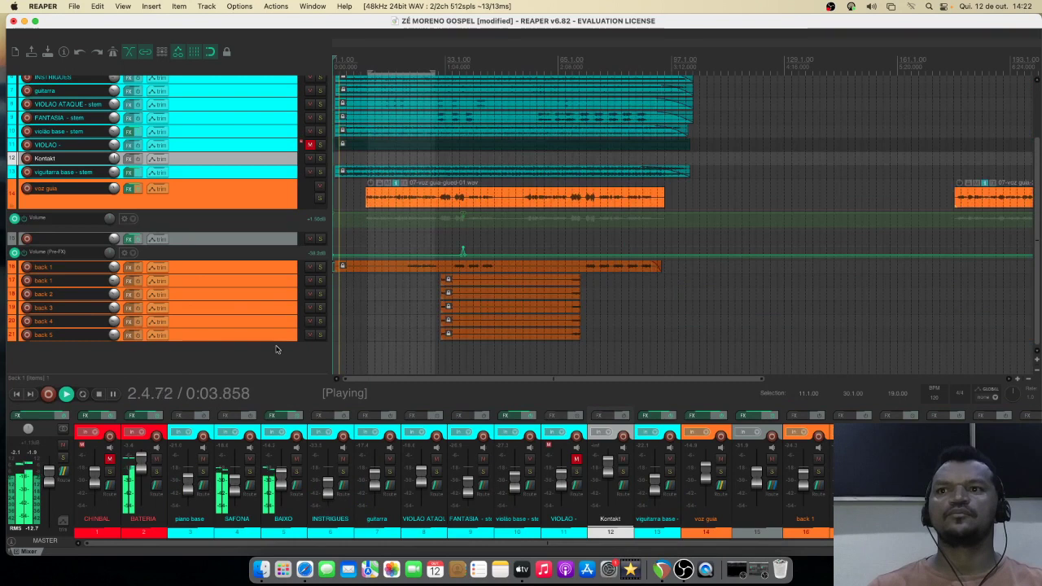
# Step: Enable EQT-1A, Compressor 2 and Limiter 3 in the master track's effects chain, and show the Compressor 2 settings
pyautogui.click(43, 416)
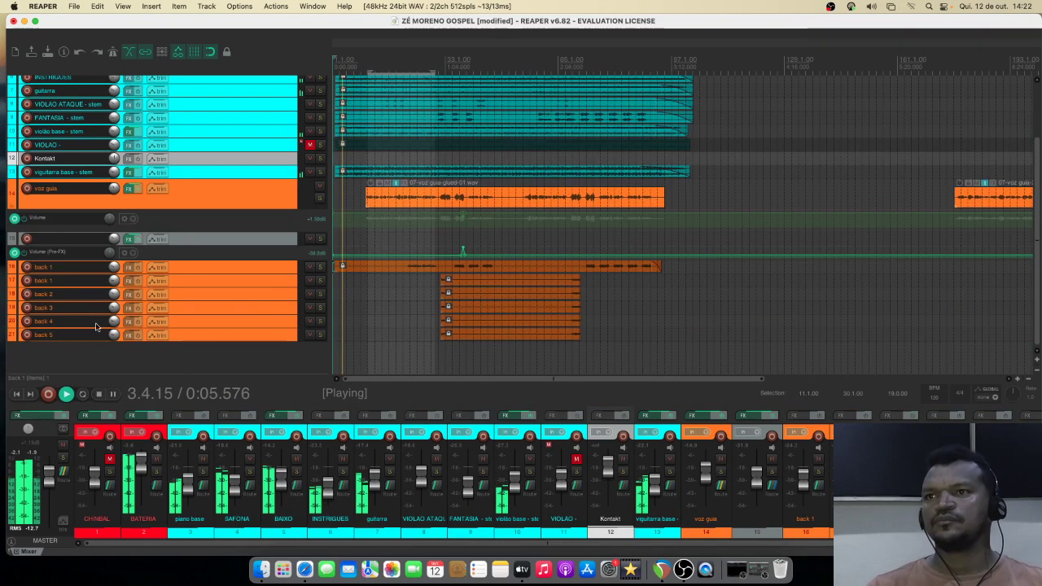
pyautogui.click(322, 162)
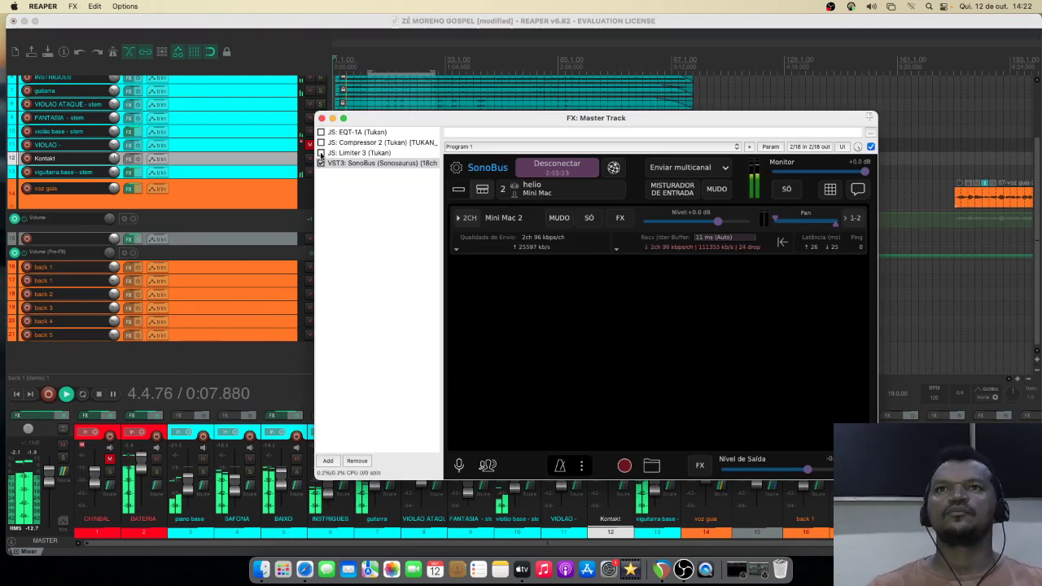
pyautogui.click(321, 157)
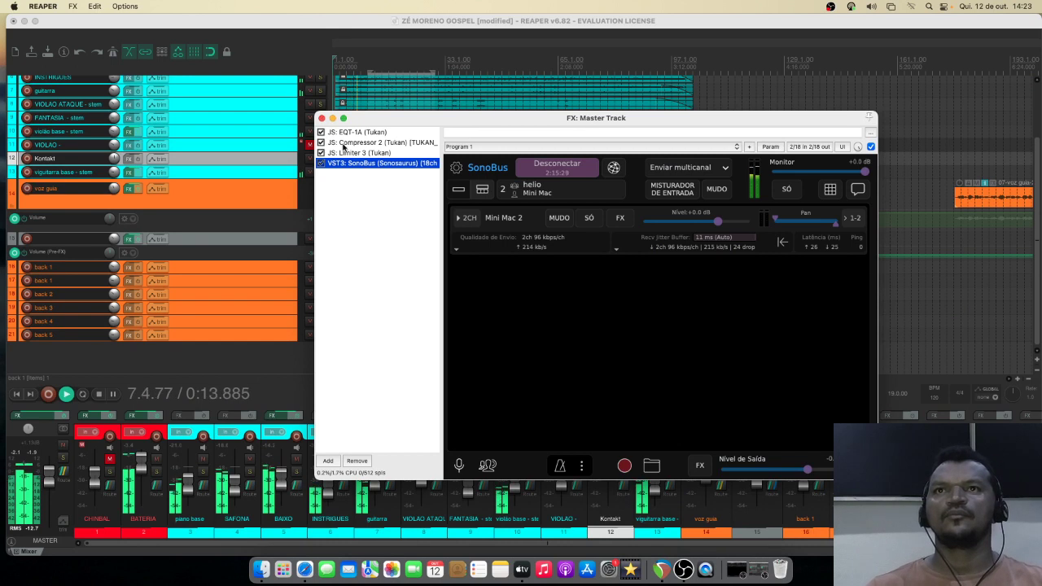
pyautogui.click(343, 143)
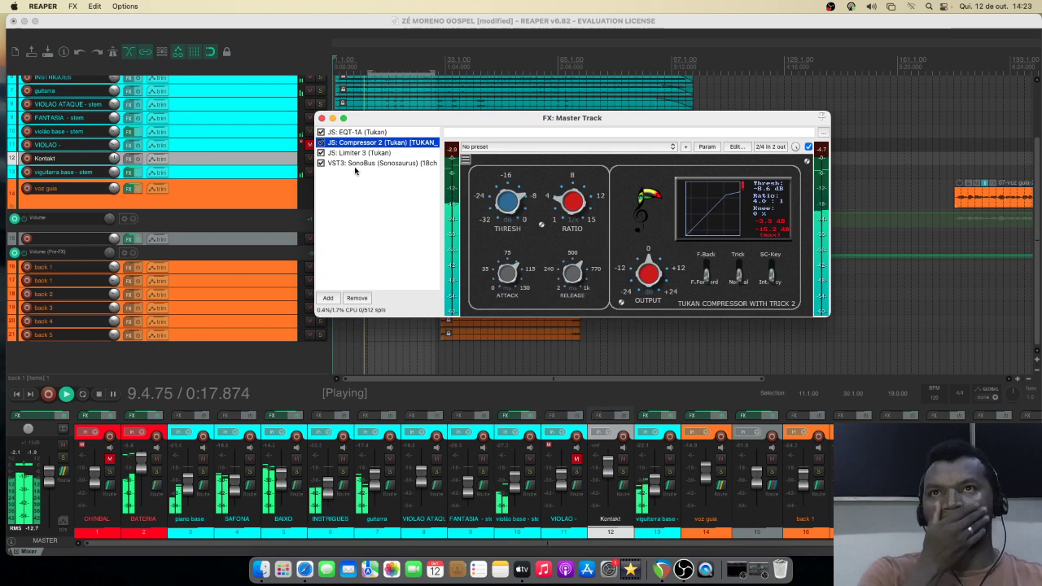
# Step: Review the EQT-1A settings and the SonoBus entry in the master track's effects chain, and put the chain window away
pyautogui.click(349, 133)
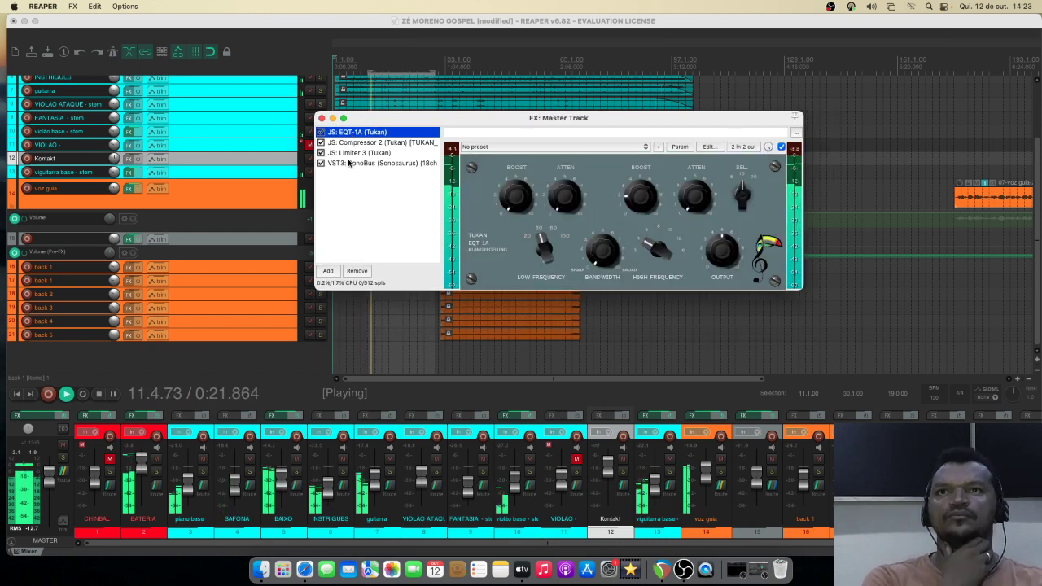
pyautogui.click(350, 163)
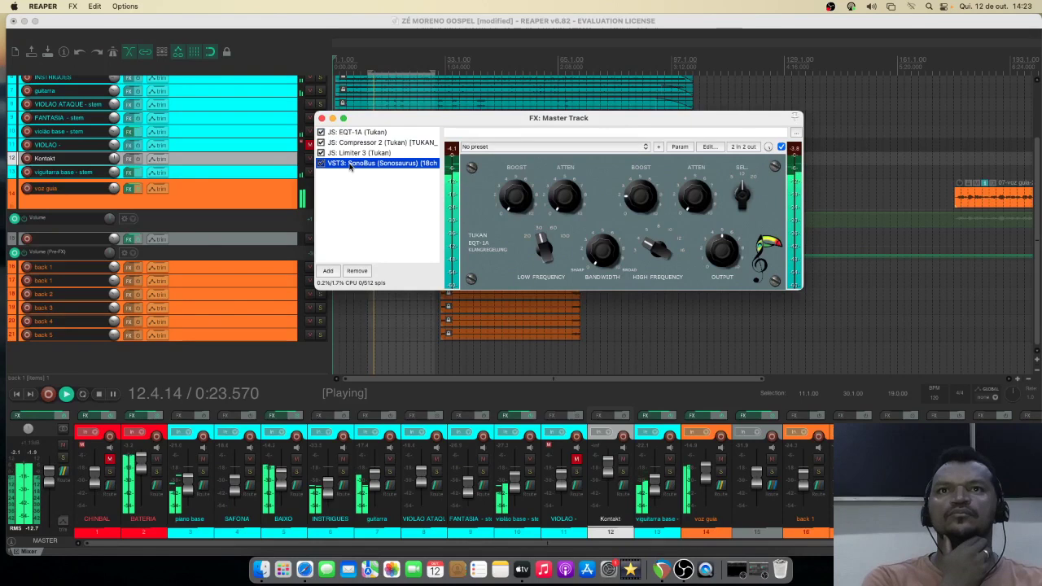
pyautogui.click(332, 119)
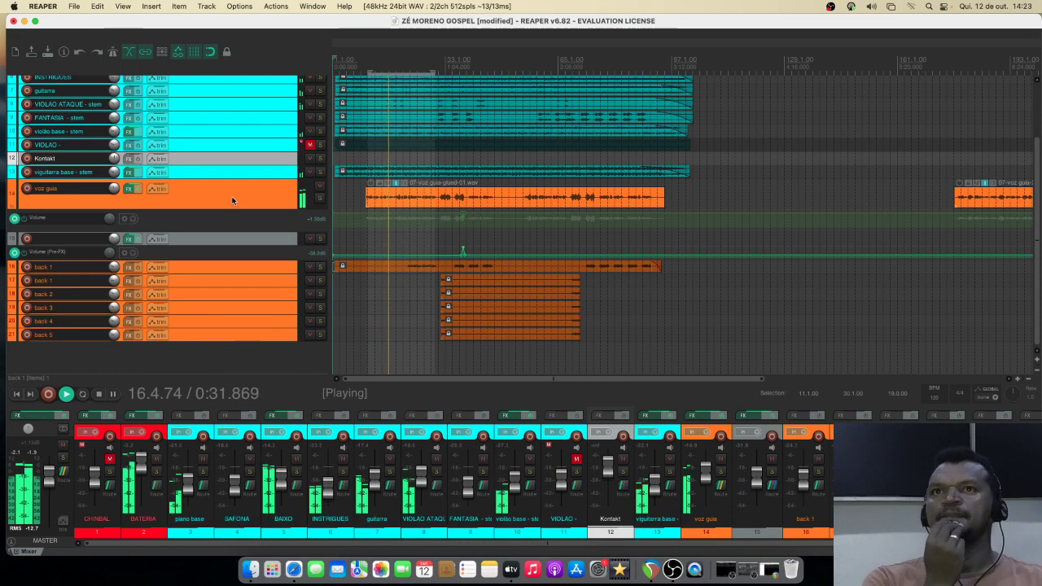
# Step: Set the voz guia track's ReaVerb dampening to 13 and room size to 86 while soloing the vocal, and unsolo it
pyautogui.click(130, 189)
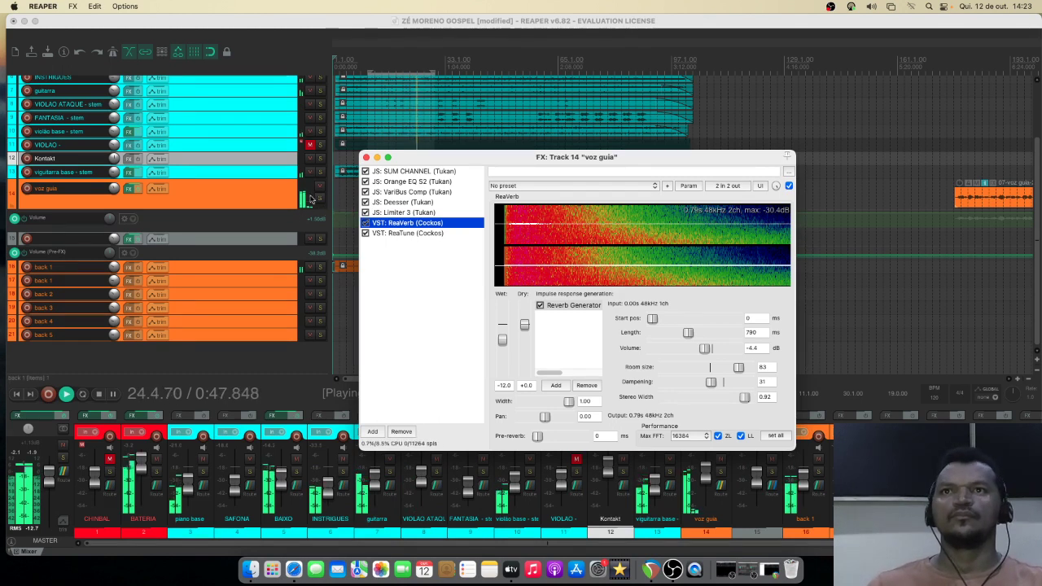
pyautogui.click(320, 200)
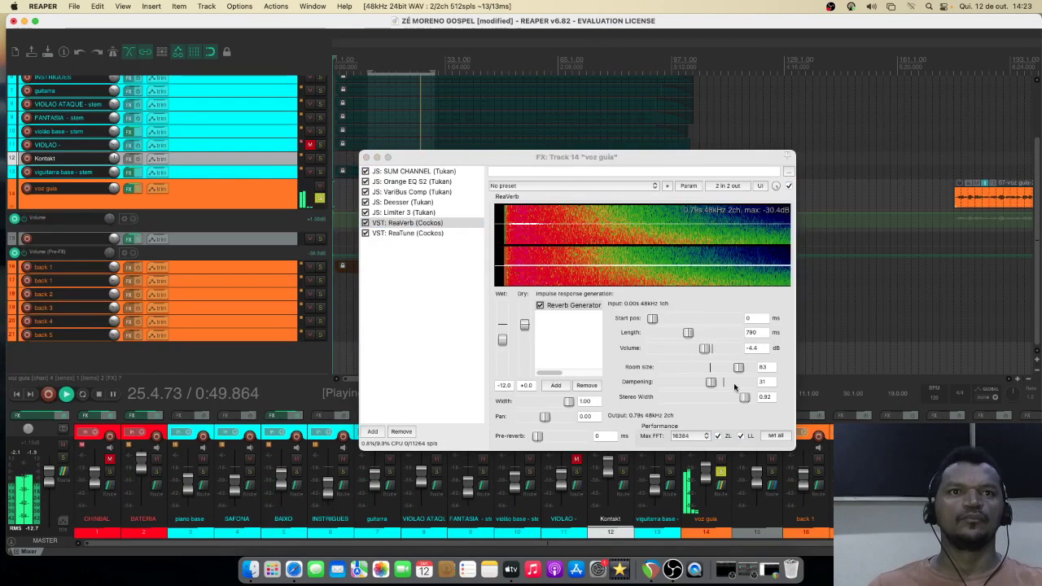
pyautogui.moveTo(715, 385)
pyautogui.mouseDown()
pyautogui.moveTo(727, 384)
pyautogui.moveTo(709, 386)
pyautogui.mouseUp()
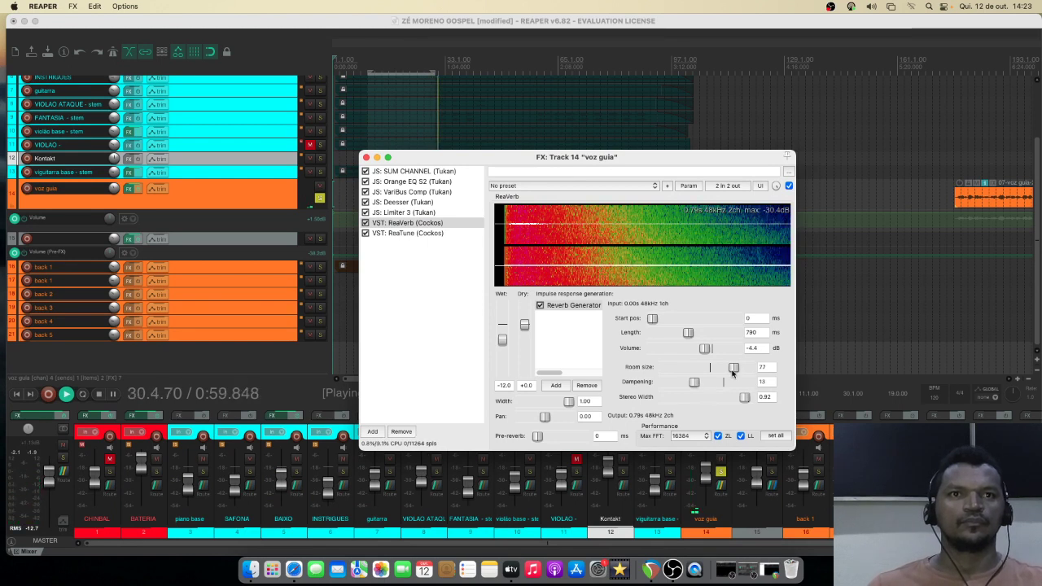
pyautogui.moveTo(738, 370); pyautogui.dragTo(741, 370)
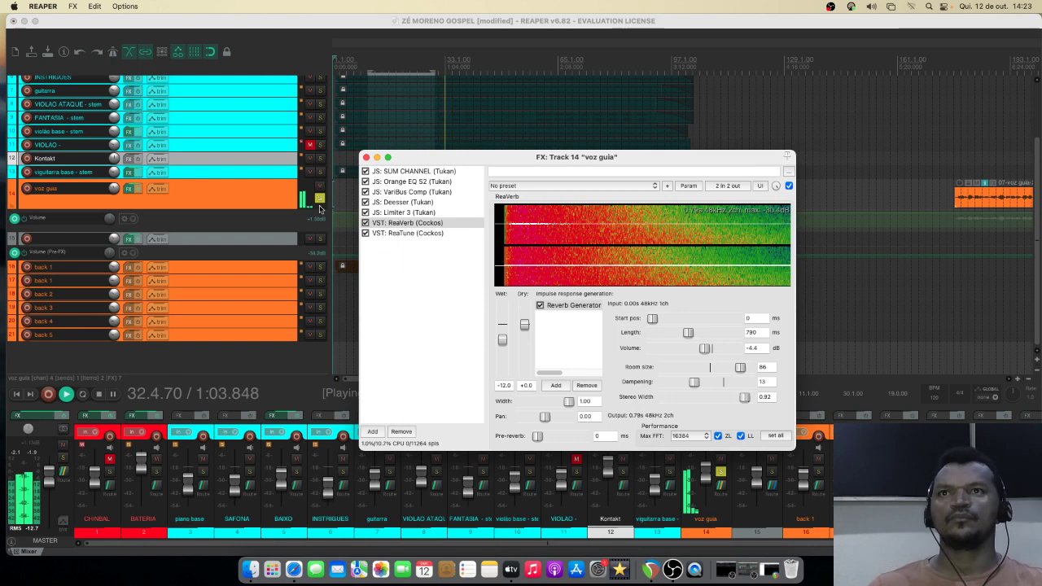
pyautogui.click(319, 201)
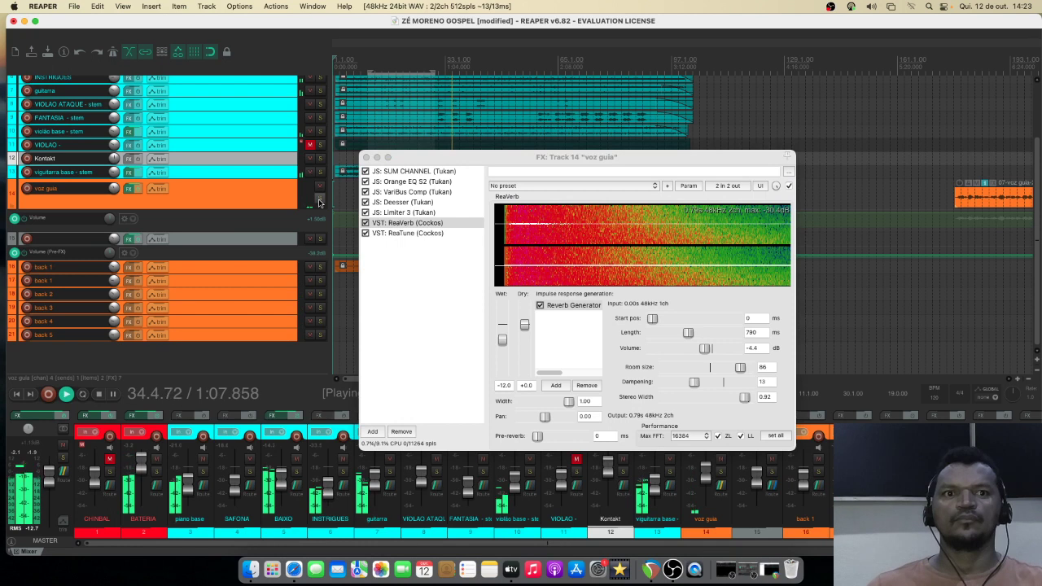
# Step: Check the SUM CHANNEL settings on the voz guia track and raise the Peak EQ 3 gain in Orange EQ S2
pyautogui.click(402, 171)
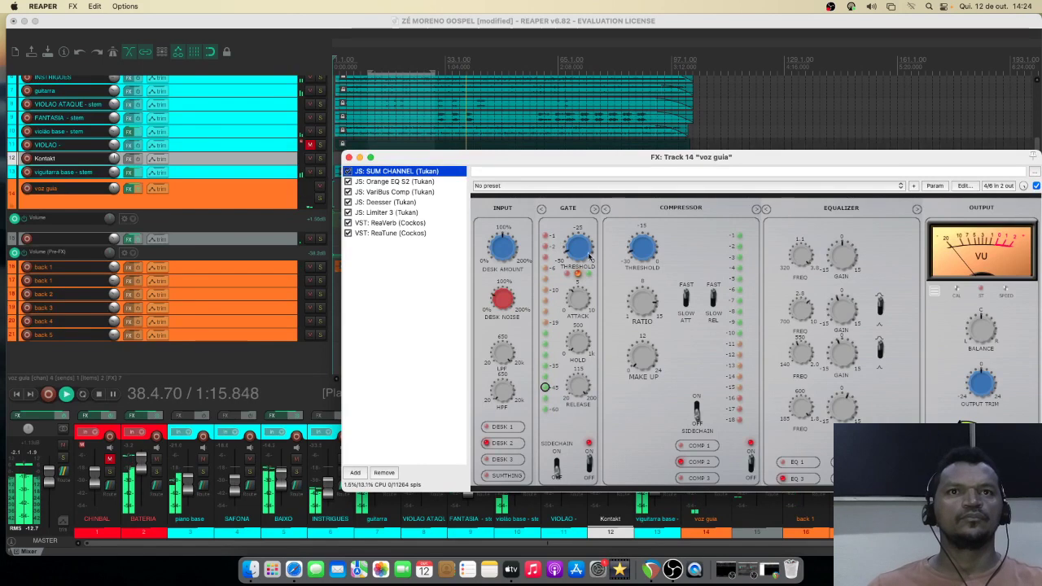
pyautogui.click(648, 259)
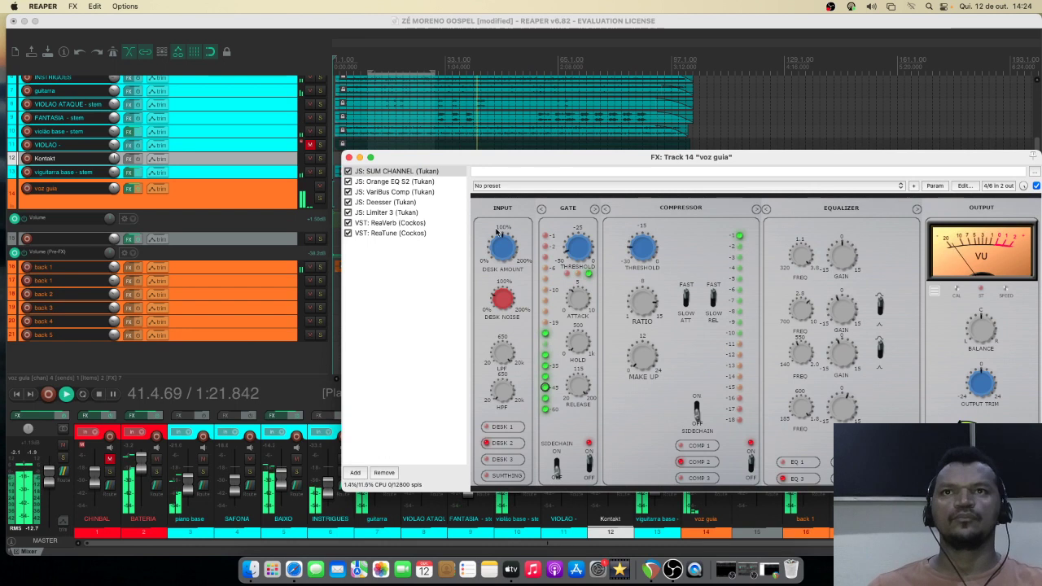
pyautogui.click(415, 183)
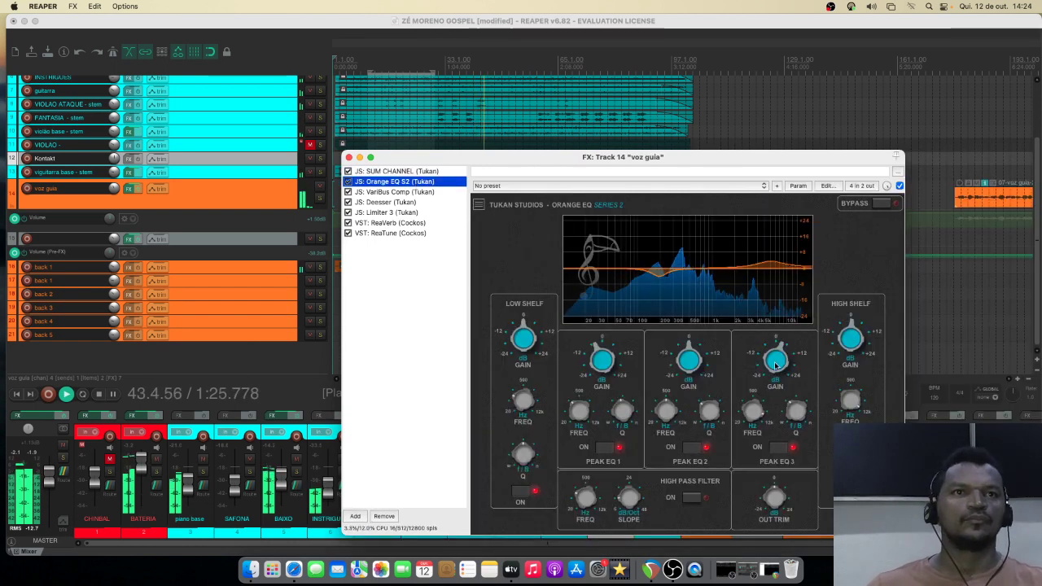
pyautogui.moveTo(773, 359)
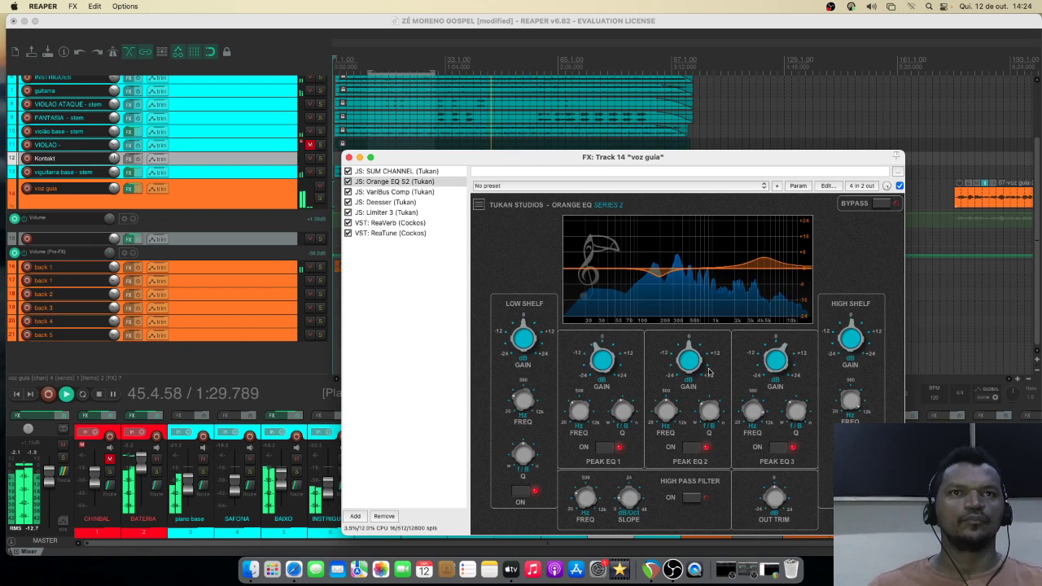
pyautogui.moveTo(646, 307)
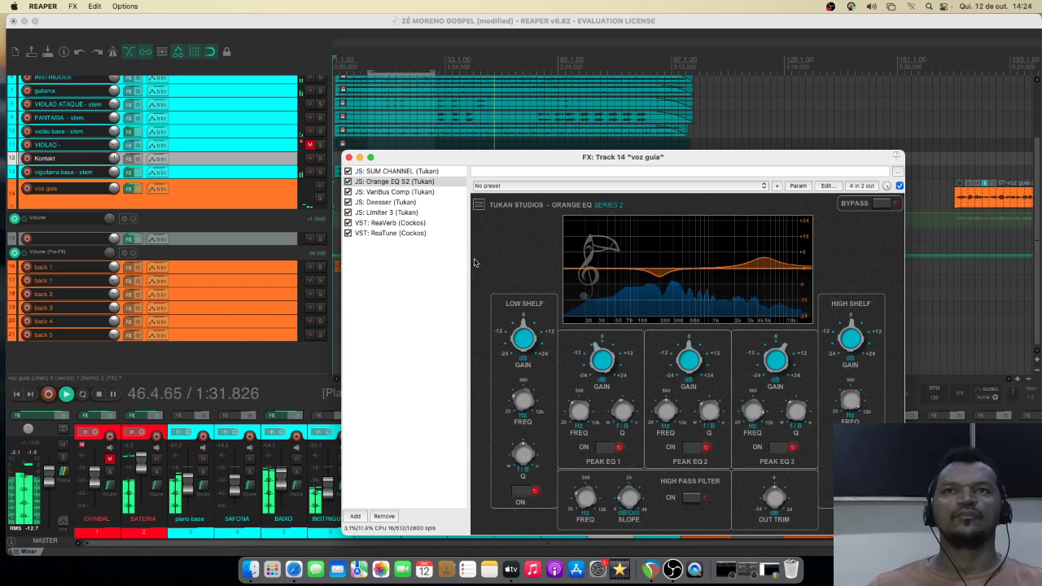
pyautogui.click(359, 157)
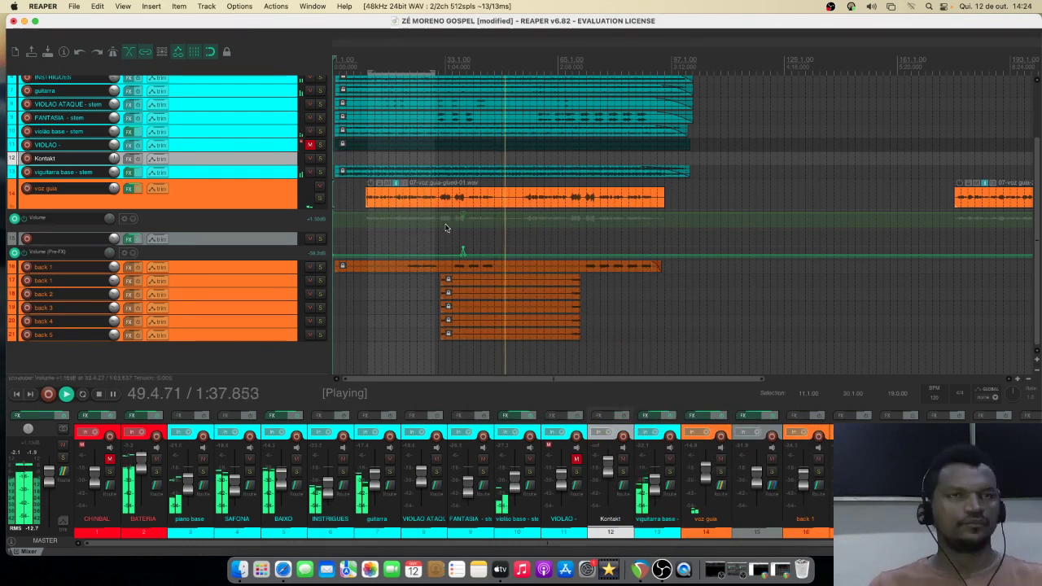
# Step: Hide the mixer and enlarge the arrangement so all tracks from CHINBAL to back 5 fit in view
pyautogui.scroll(-3, 405, 232)
pyautogui.scroll(3, 475, 207)
pyautogui.scroll(5, 475, 208)
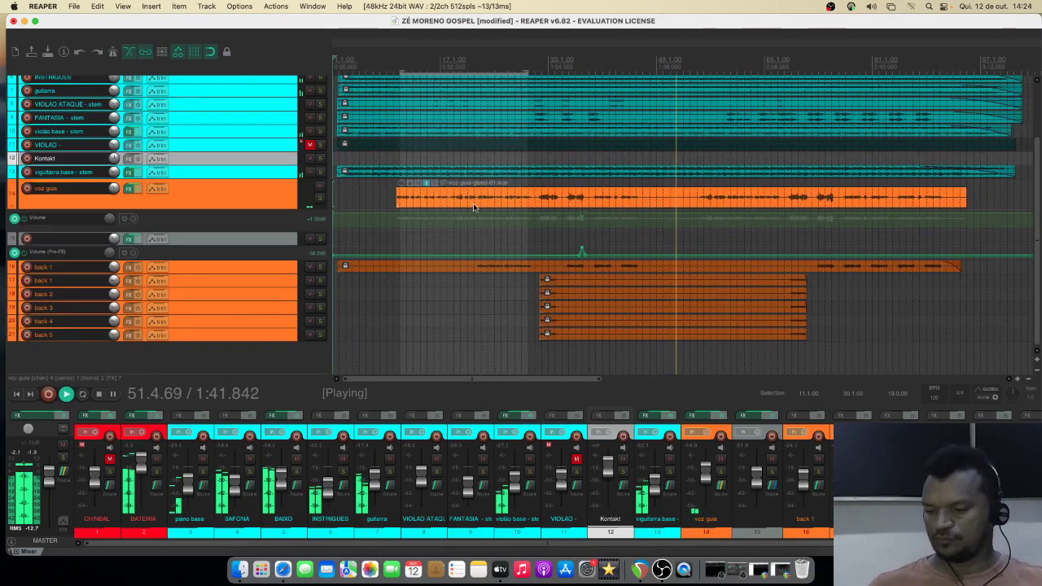
pyautogui.scroll(2, 475, 210)
pyautogui.scroll(-3, 473, 205)
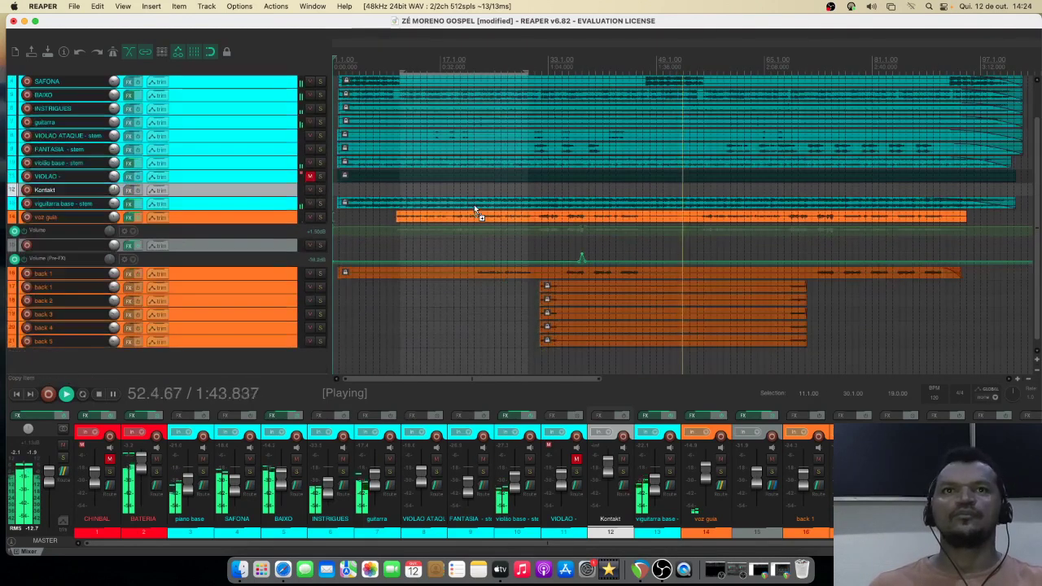
pyautogui.press('super+m')
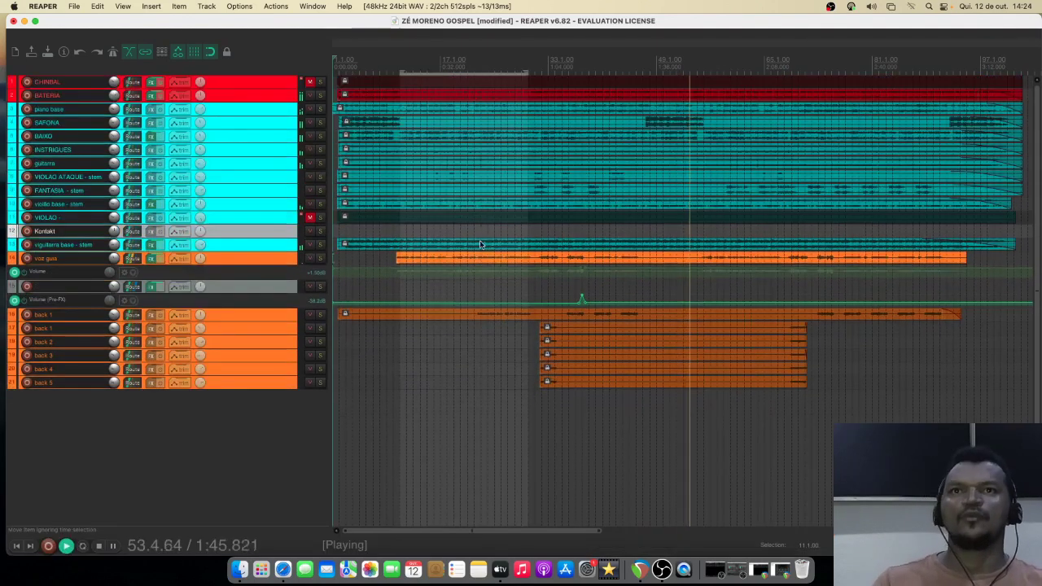
pyautogui.scroll(3, 480, 241)
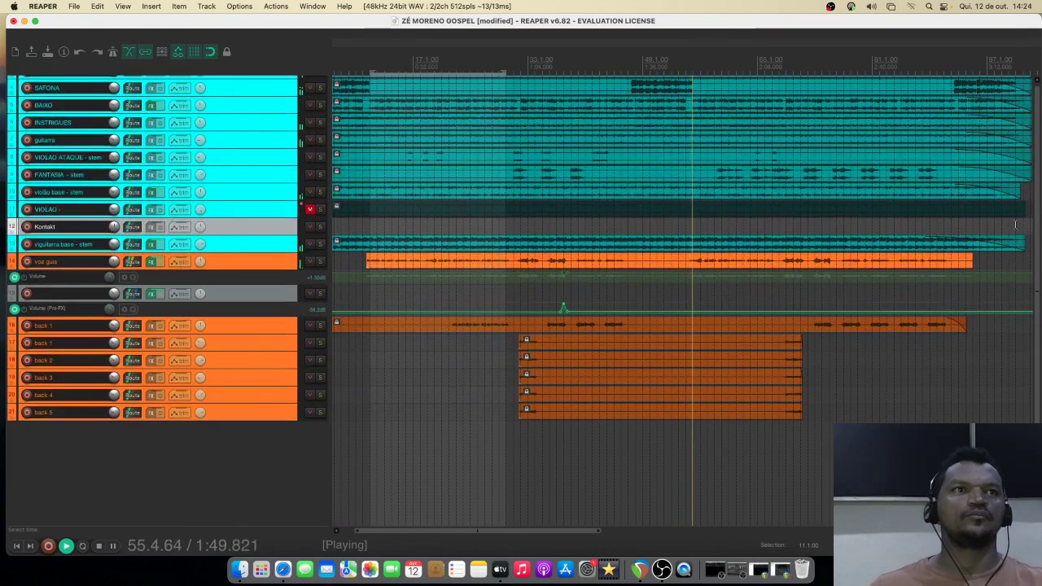
pyautogui.scroll(3, 744, 271)
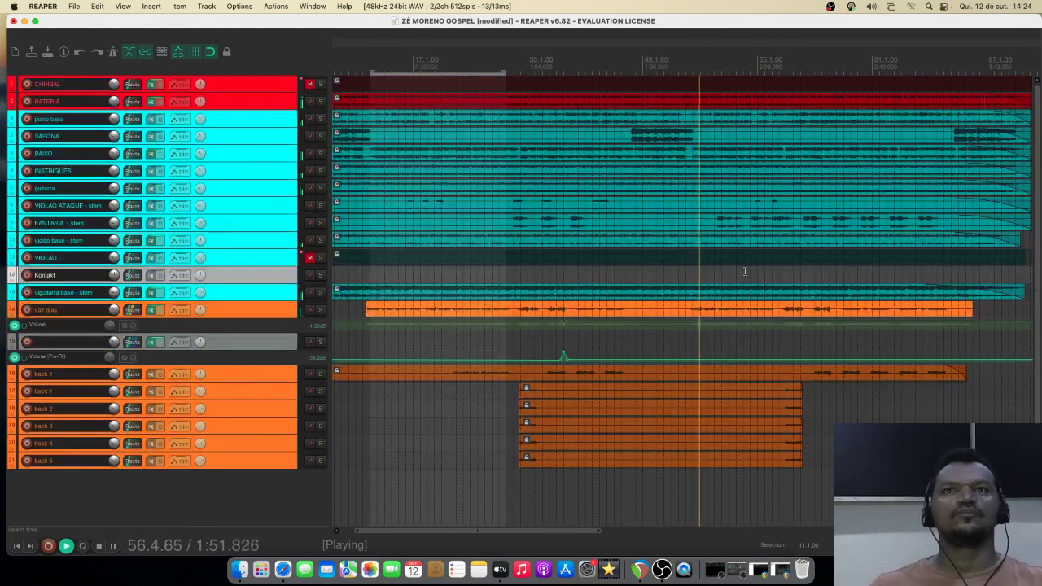
pyautogui.scroll(-1, 741, 277)
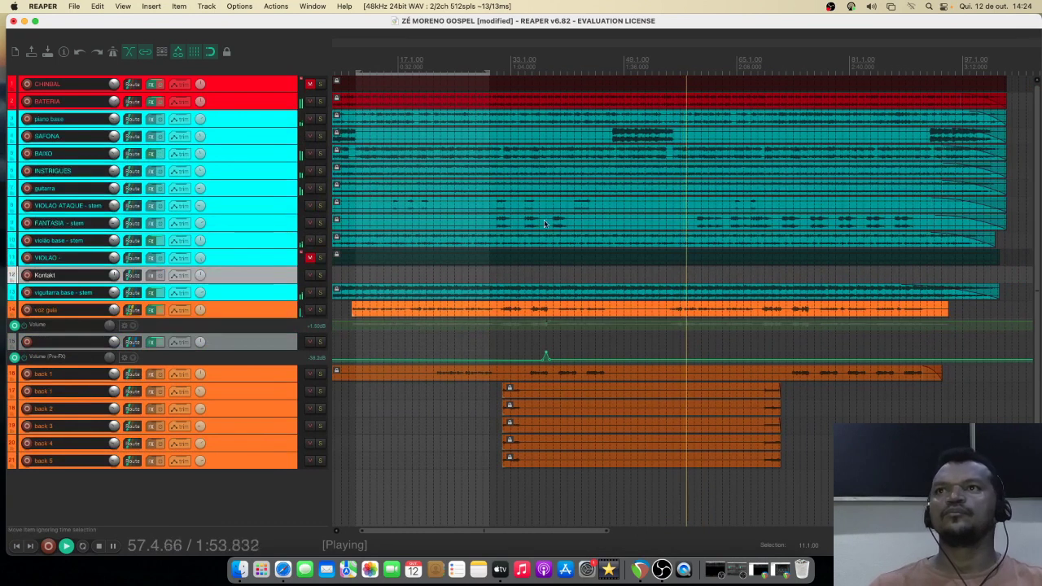
# Step: Solo the piano base, BAIXO, INSTRIGUES and guitarra tracks one at a time to hear each, leaving them all unsoloed
pyautogui.click(320, 119)
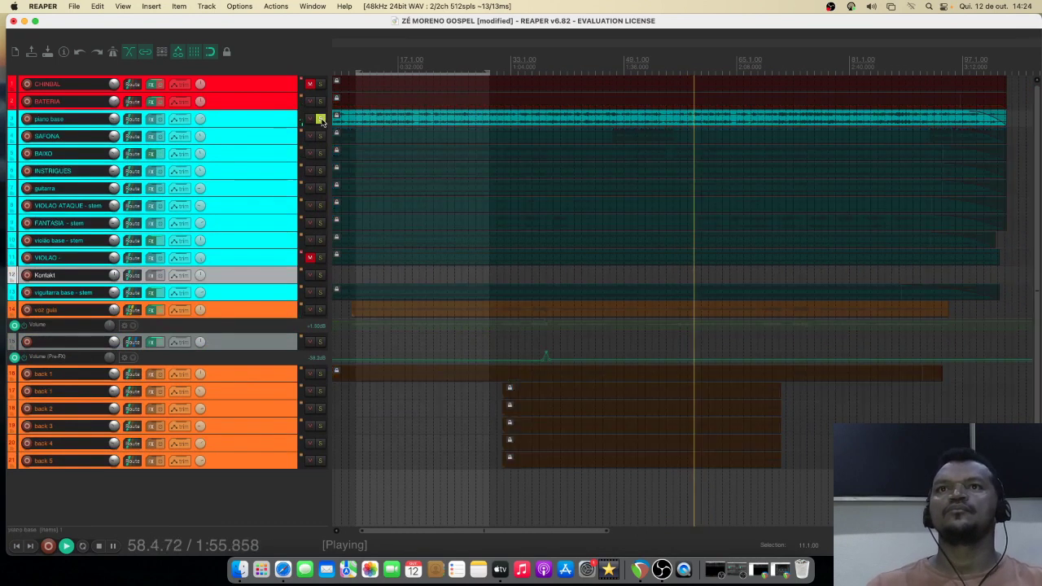
pyautogui.click(321, 120)
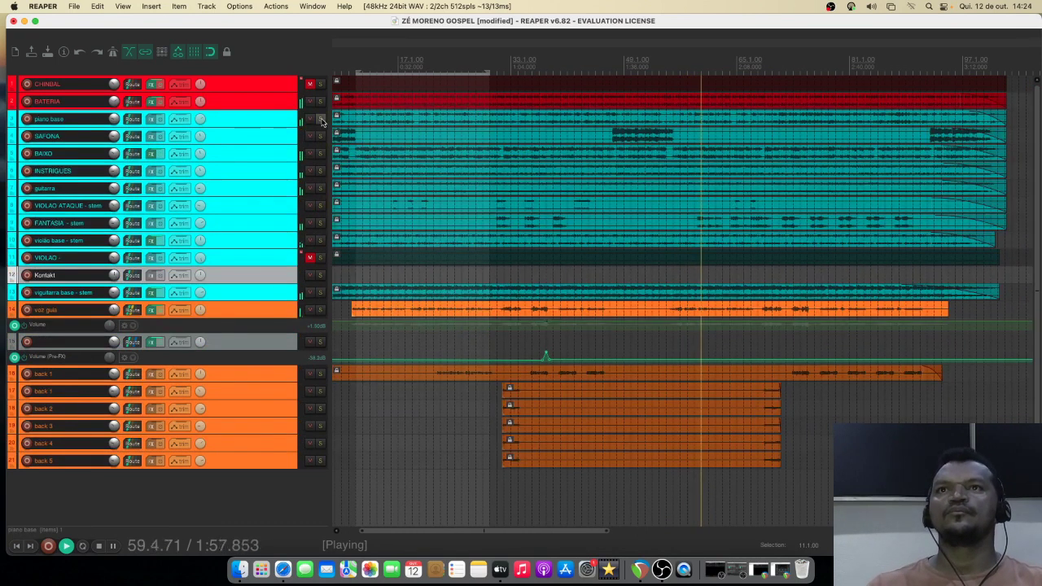
pyautogui.click(321, 153)
pyautogui.click(321, 153)
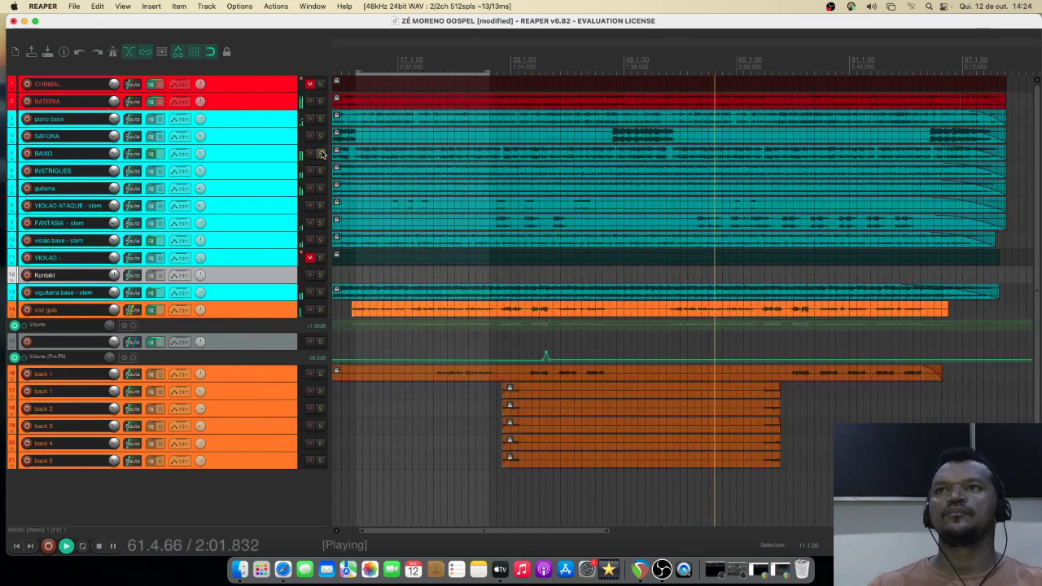
pyautogui.click(321, 170)
pyautogui.click(321, 170)
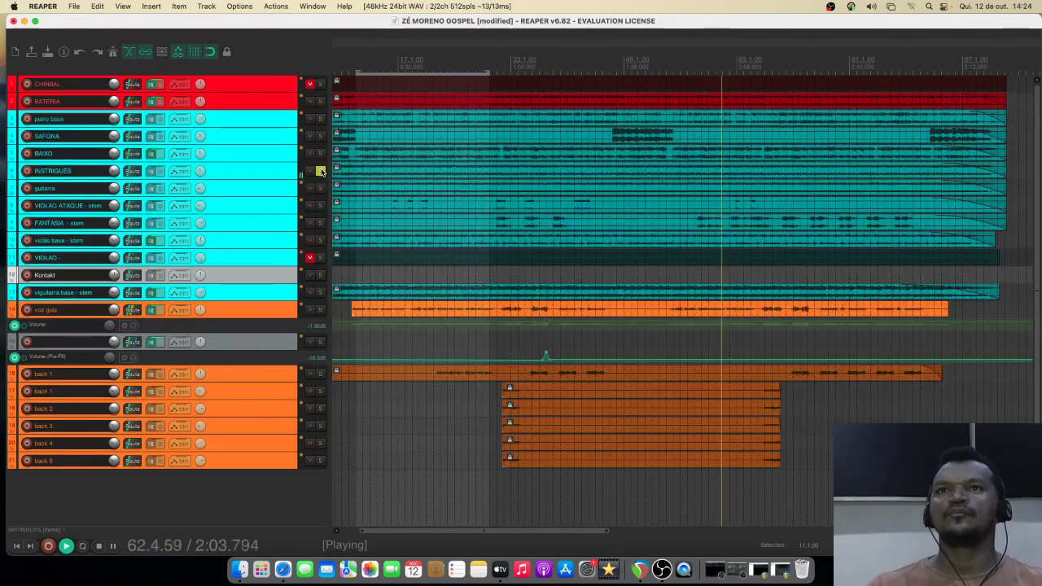
pyautogui.click(321, 188)
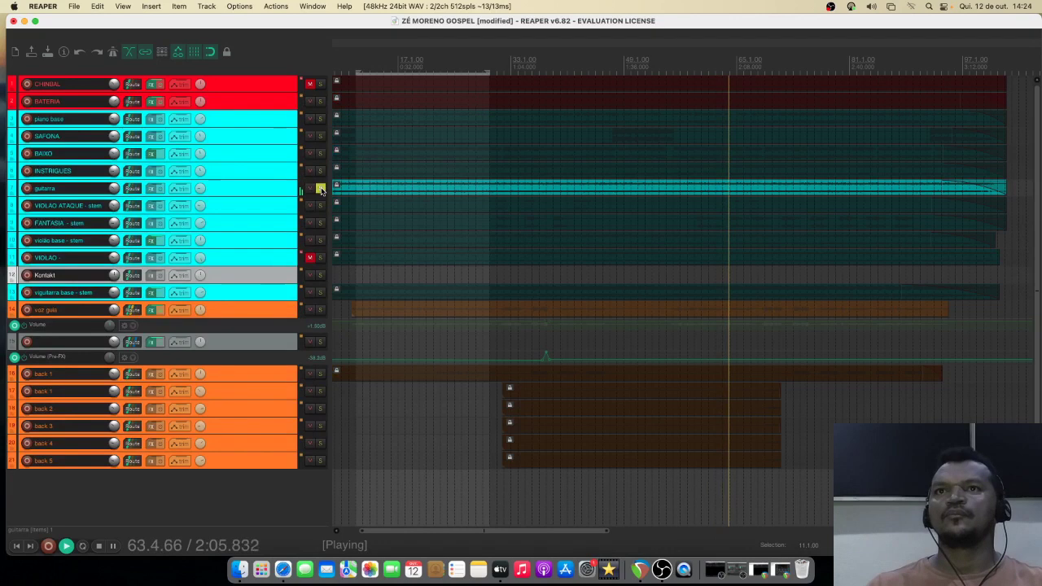
pyautogui.click(321, 188)
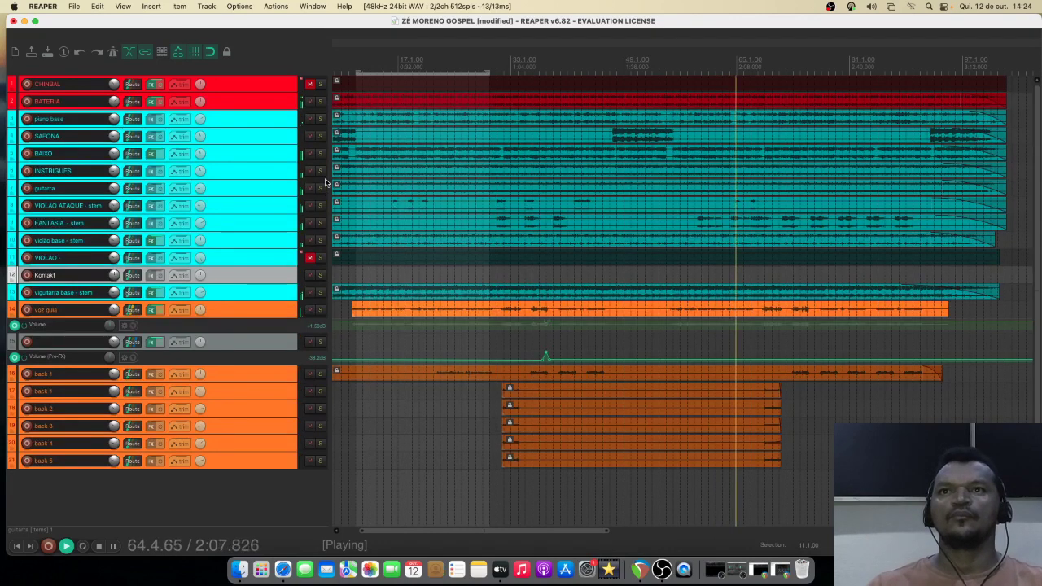
# Step: Compare the violão base - stem track alone with the full mix twice, and leave it unsoloed
pyautogui.click(320, 240)
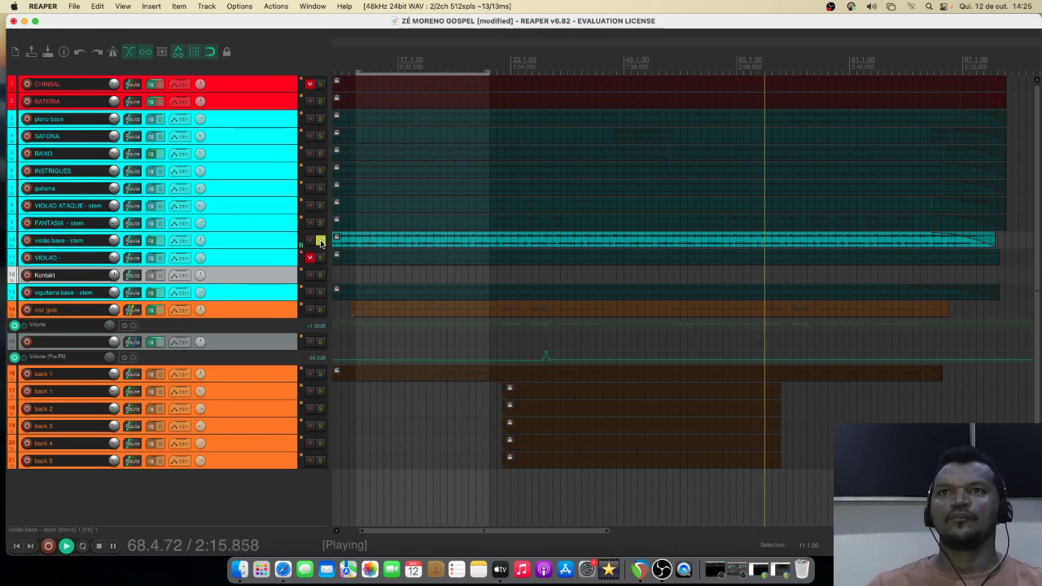
pyautogui.click(321, 240)
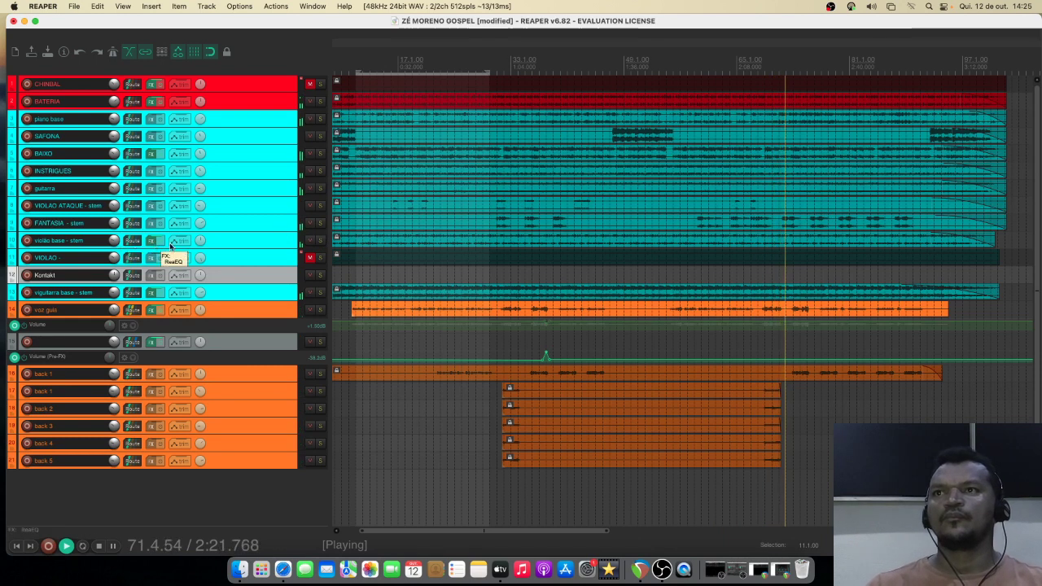
pyautogui.click(320, 242)
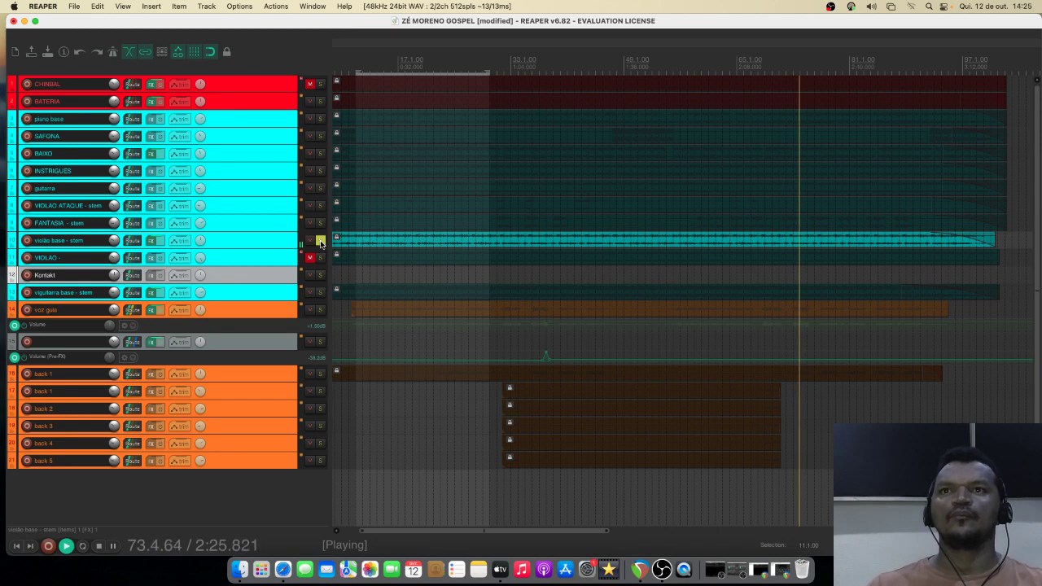
pyautogui.click(320, 241)
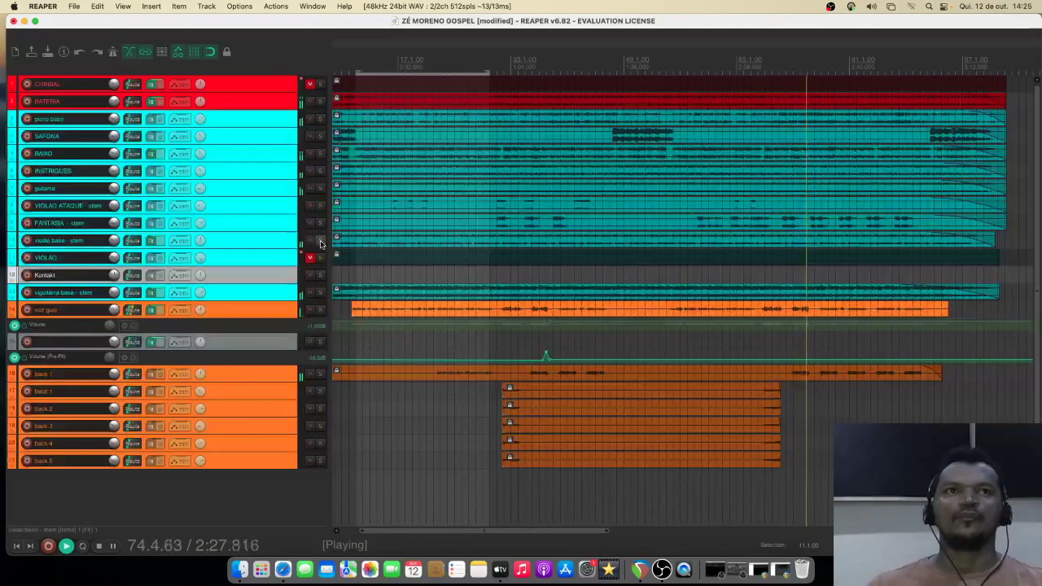
# Step: Delete the empty Kontakt track from the project
pyautogui.scroll(-2, 676, 323)
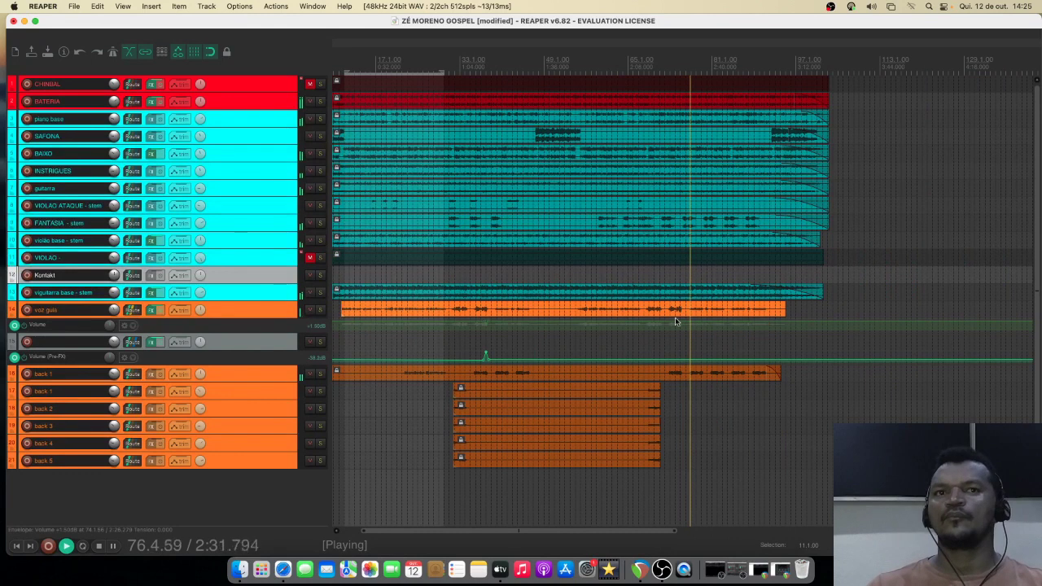
pyautogui.scroll(-1, 676, 322)
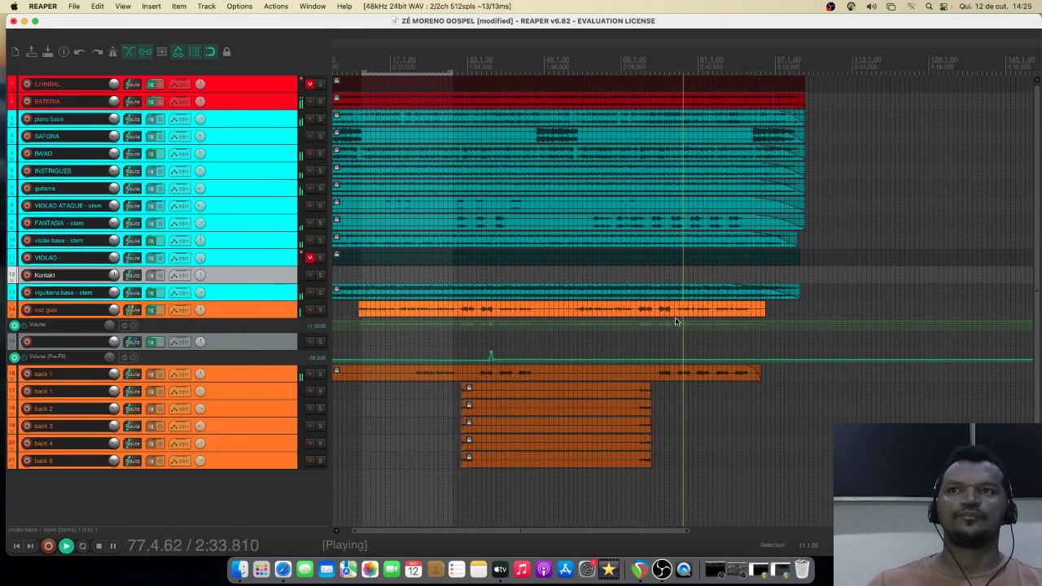
pyautogui.scroll(-4, 642, 315)
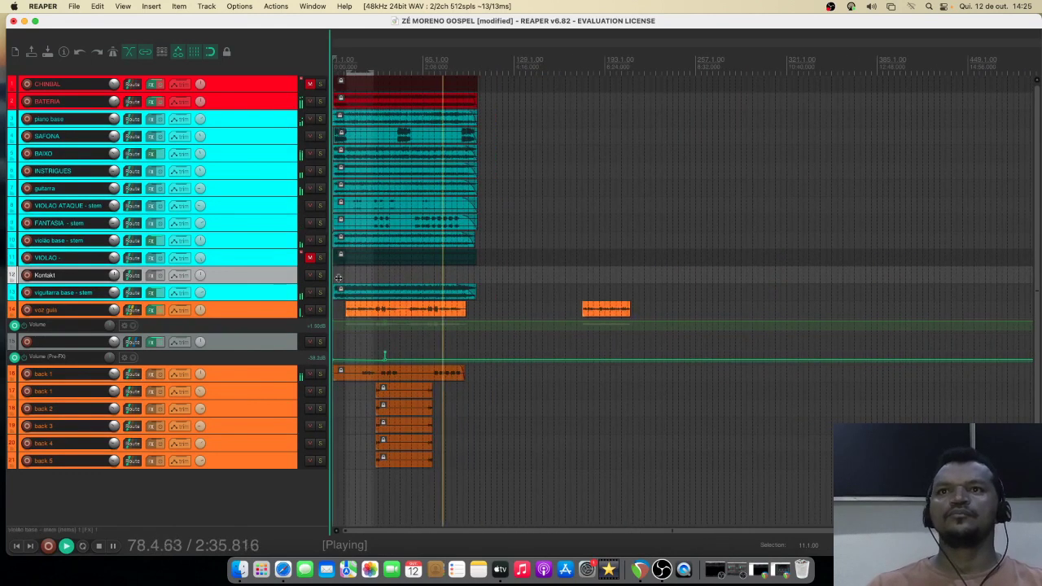
pyautogui.press('Delete')
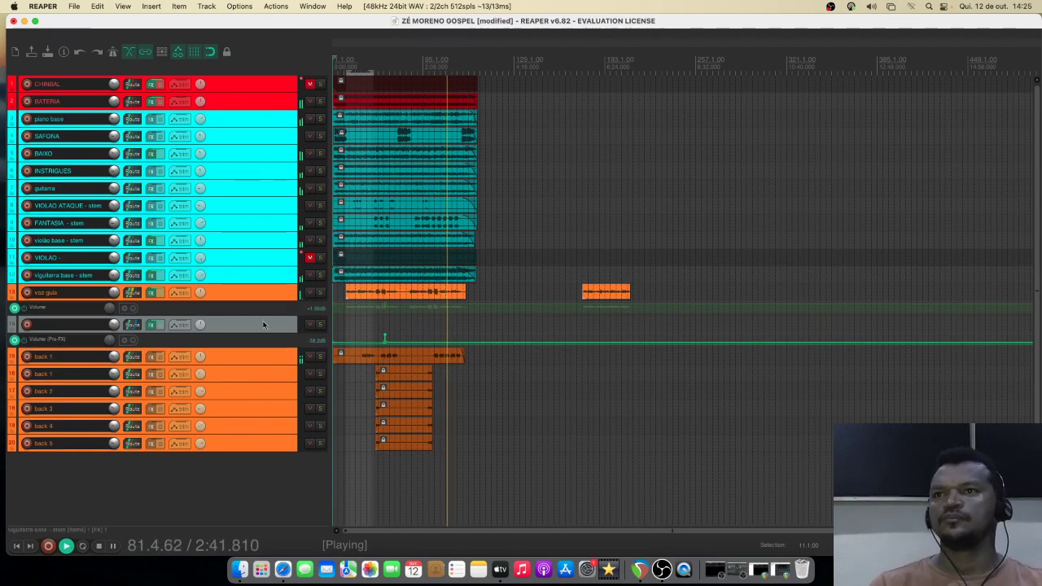
# Step: Check the effects chain of the unnamed track 14 between voz guia and back 1, and delete that track
pyautogui.click(151, 326)
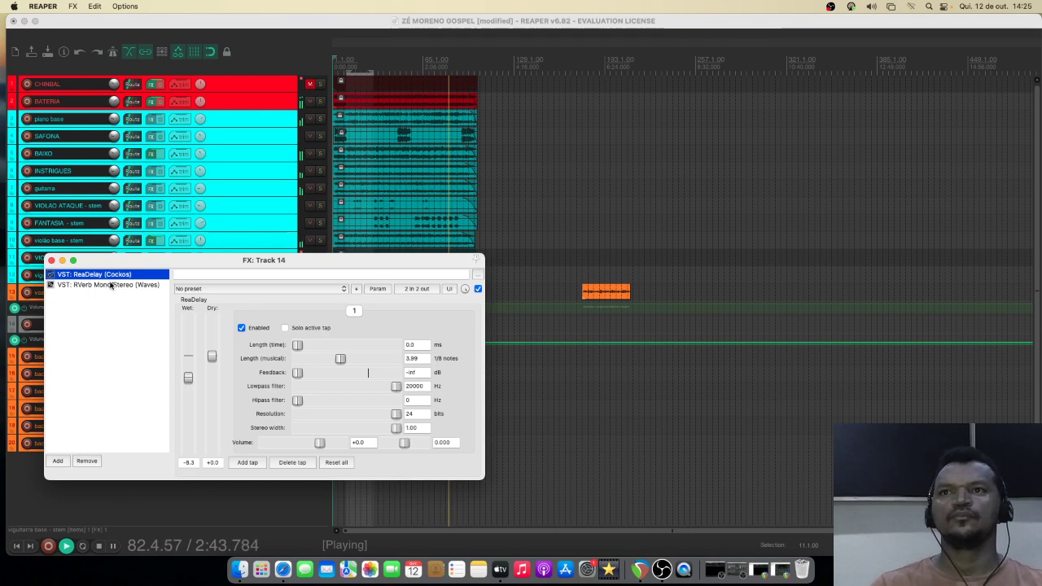
pyautogui.click(51, 260)
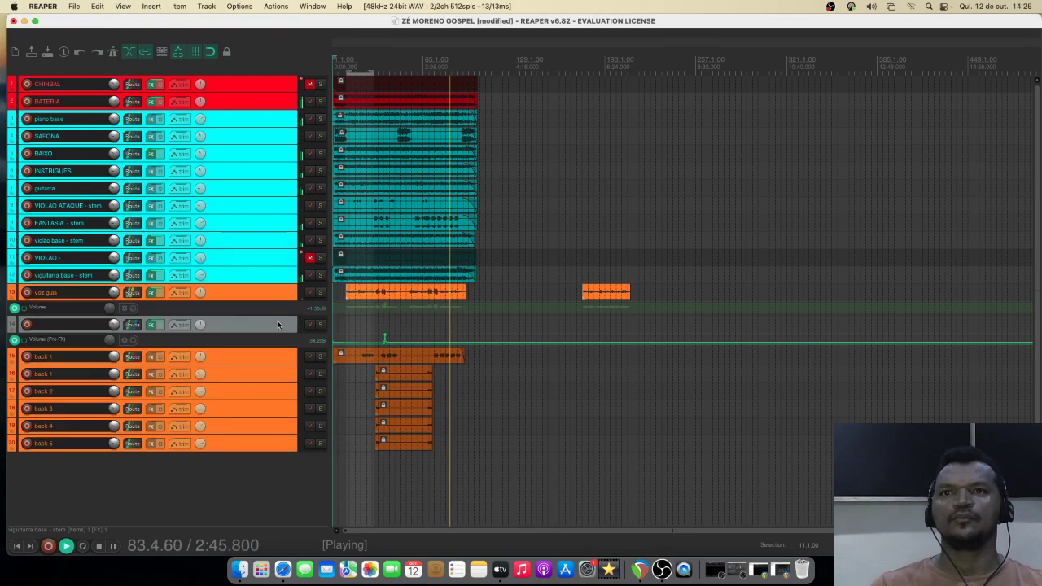
pyautogui.scroll(1, 521, 348)
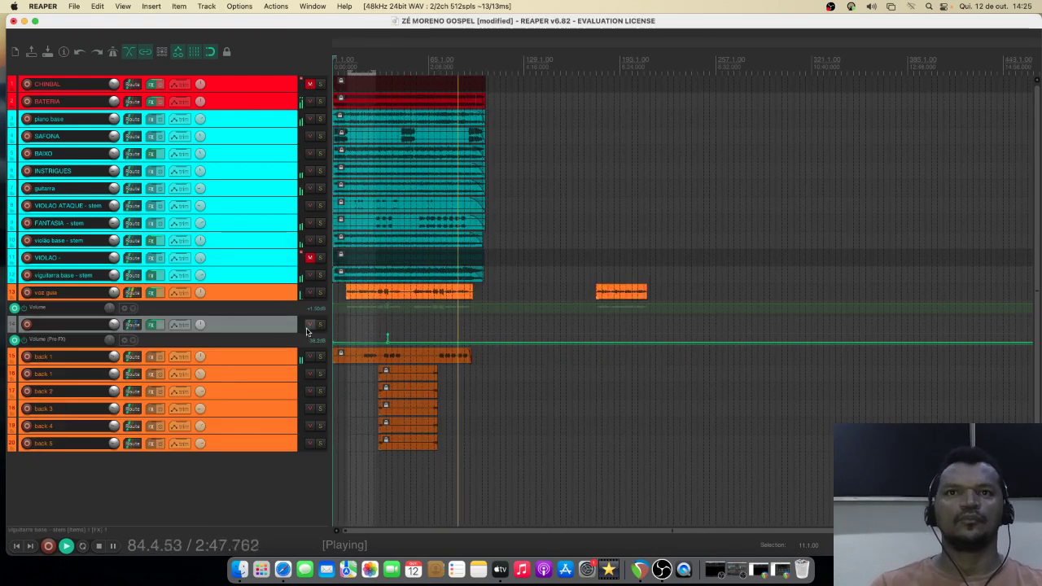
pyautogui.click(279, 328)
pyautogui.press('Delete')
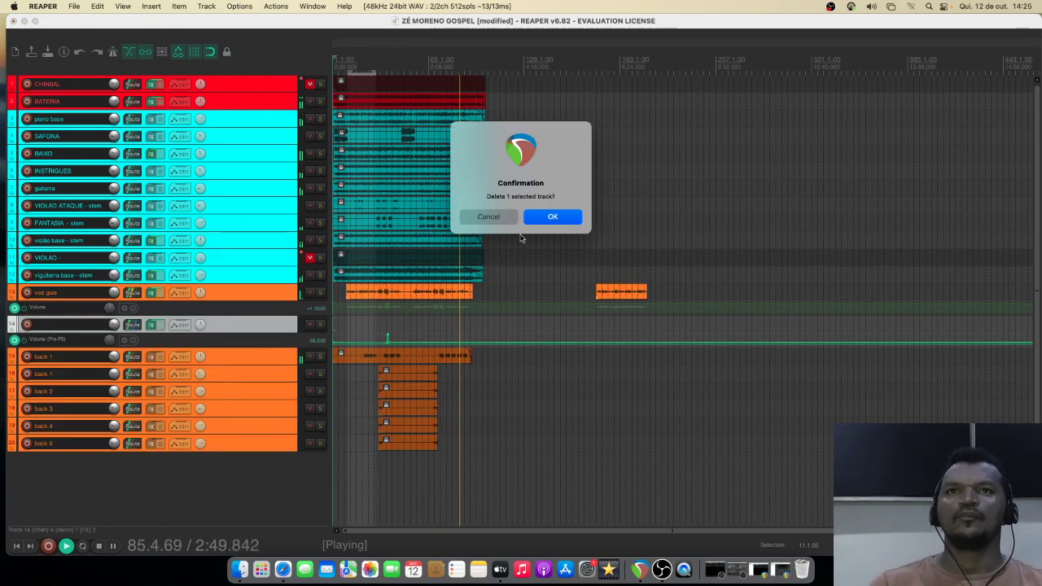
pyautogui.click(552, 217)
# Step: Examine the cleaned-up arrangement from the song's opening to its fade-out while the full mix plays
pyautogui.scroll(-2, 561, 368)
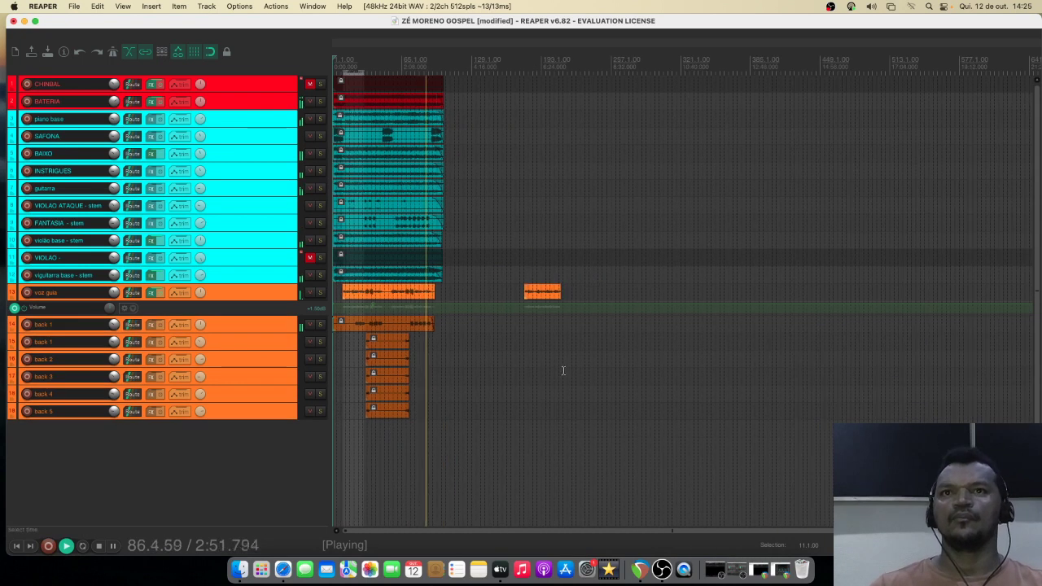
pyautogui.scroll(3, 562, 368)
pyautogui.scroll(-1, 564, 371)
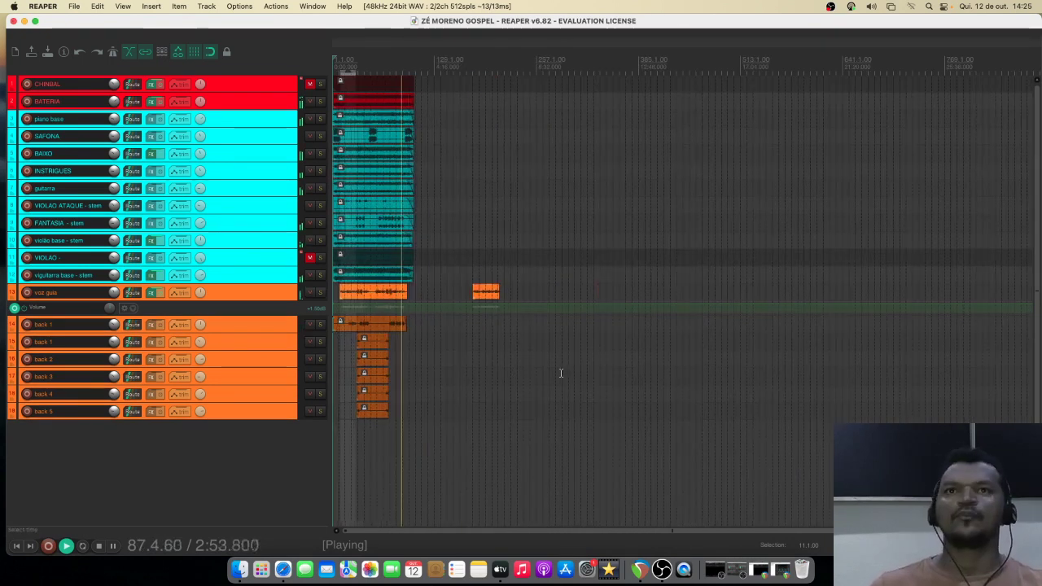
pyautogui.scroll(5, 562, 370)
pyautogui.scroll(1, 561, 373)
pyautogui.scroll(-1, 560, 373)
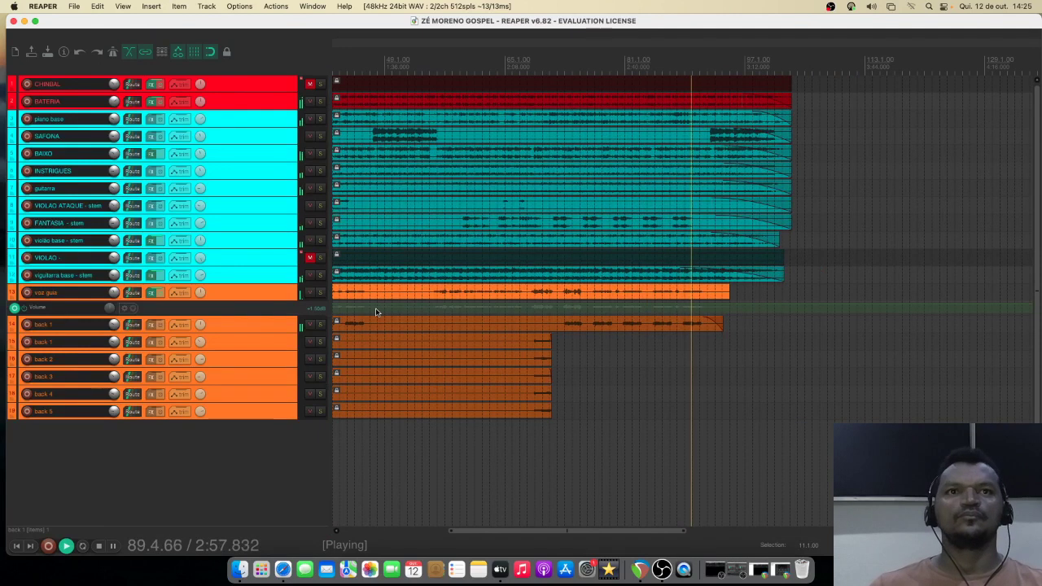
pyautogui.scroll(-3, 376, 313)
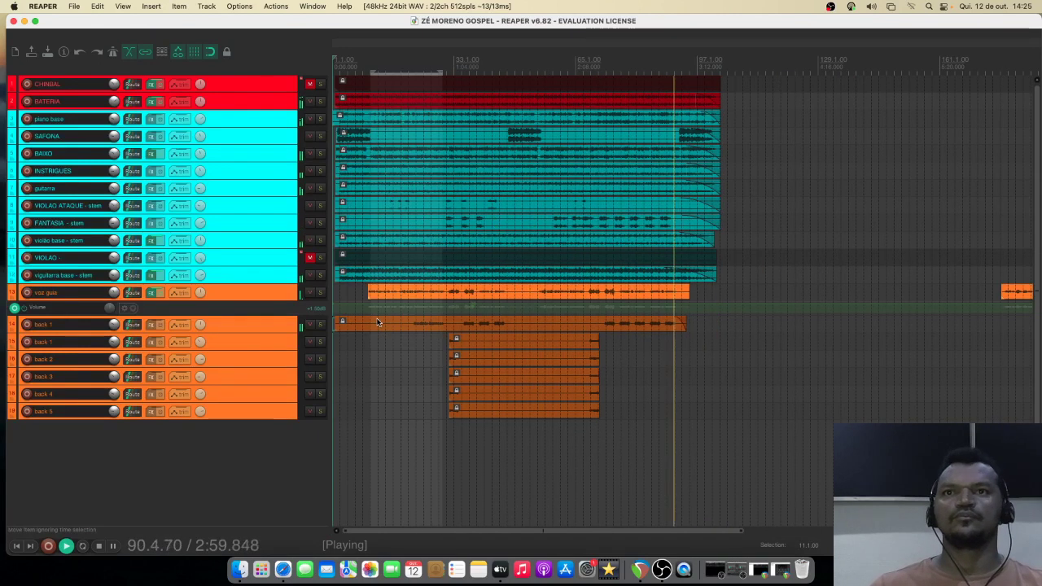
pyautogui.scroll(1, 376, 321)
pyautogui.scroll(3, 615, 529)
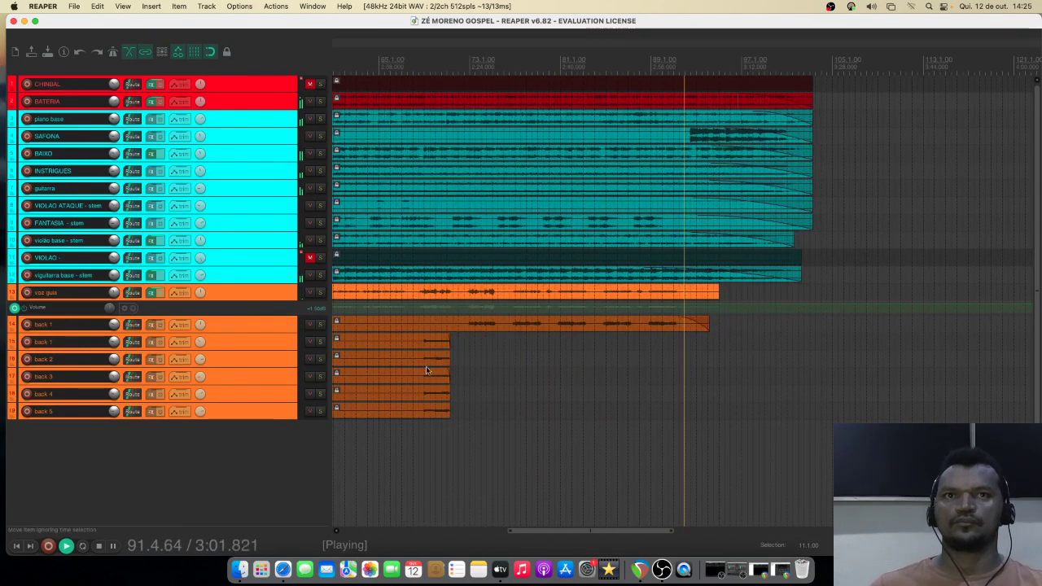
pyautogui.moveTo(616, 531); pyautogui.dragTo(390, 517)
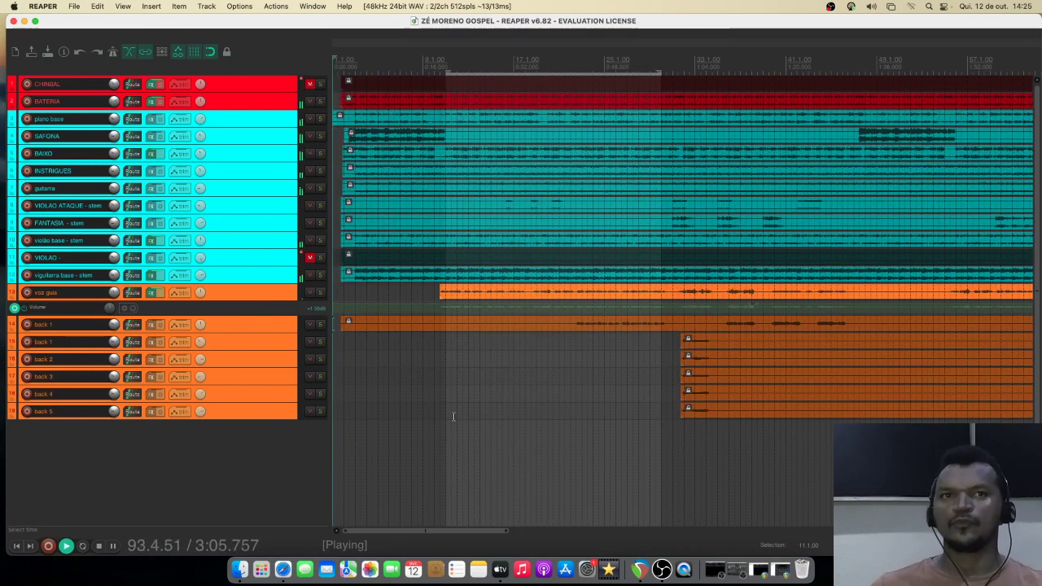
pyautogui.scroll(-3, 542, 421)
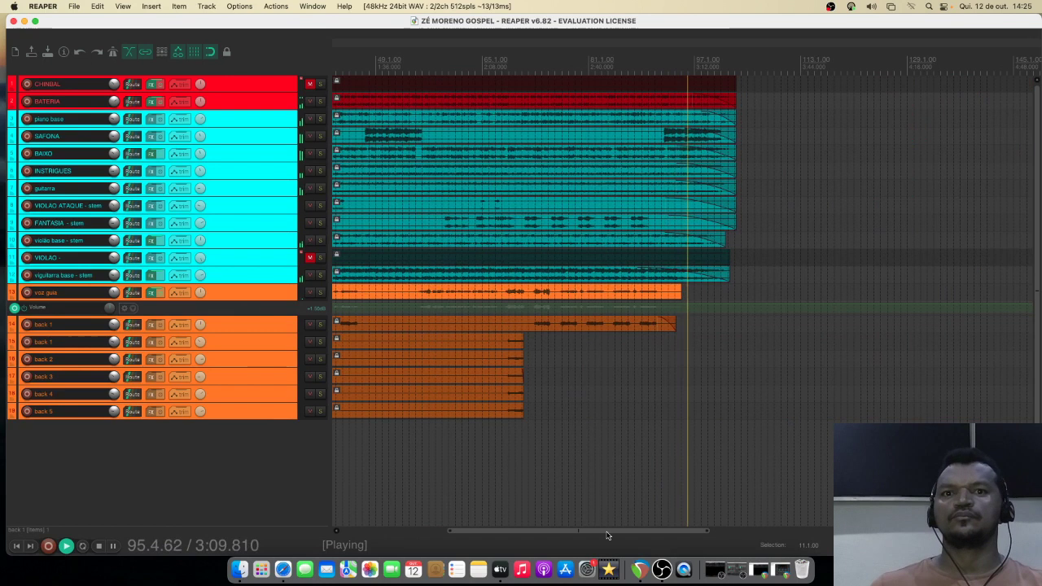
pyautogui.moveTo(608, 532); pyautogui.dragTo(512, 531)
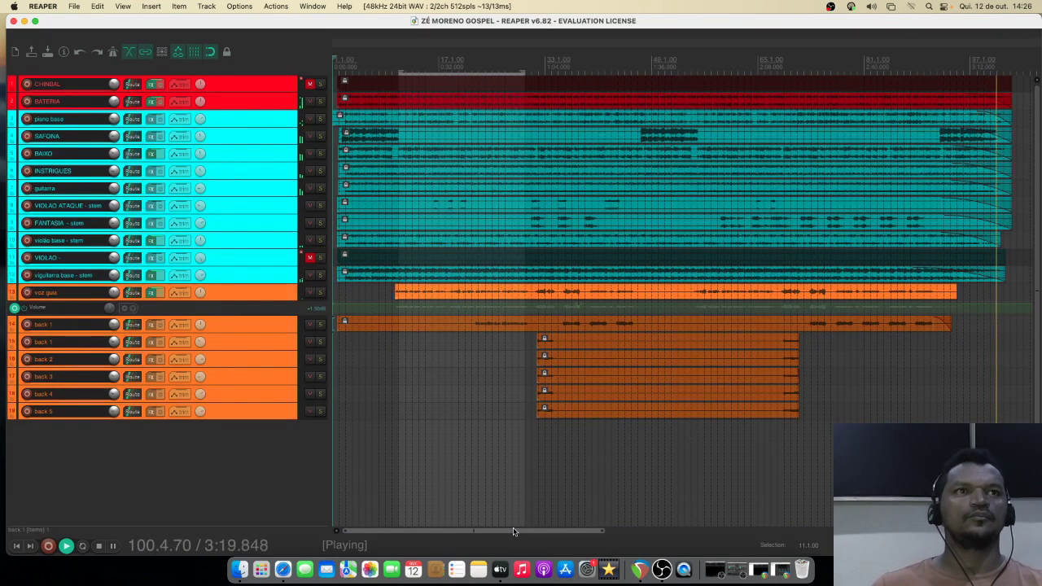
# Step: Stop the song's playback and switch to OBS Studio
pyautogui.click(100, 547)
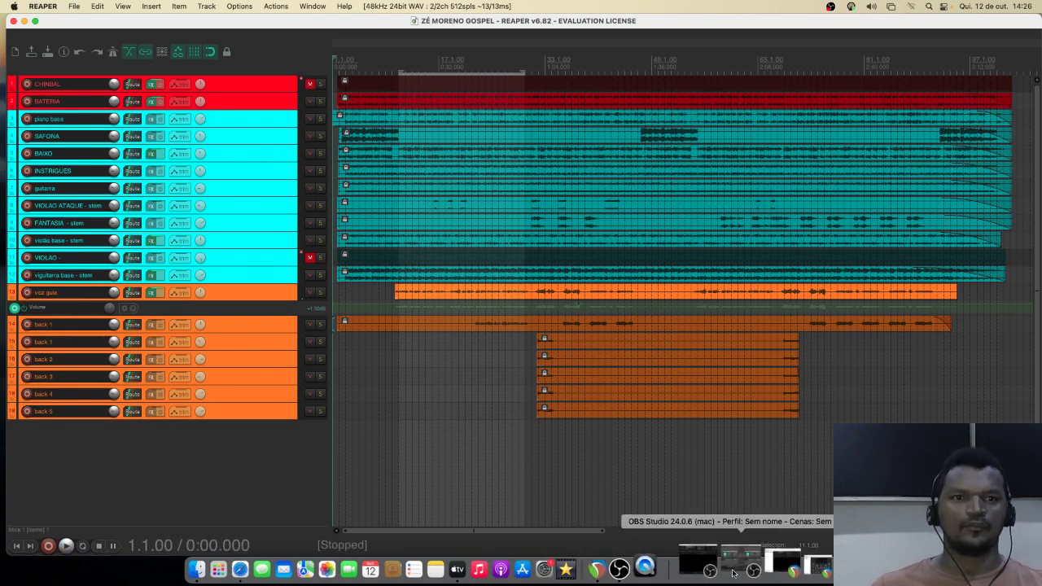
pyautogui.click(664, 572)
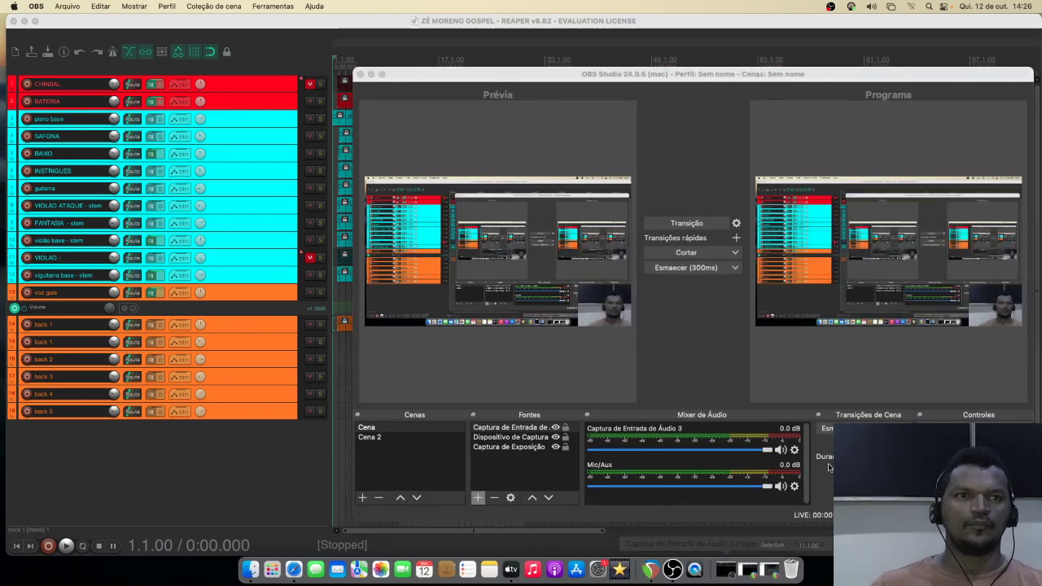